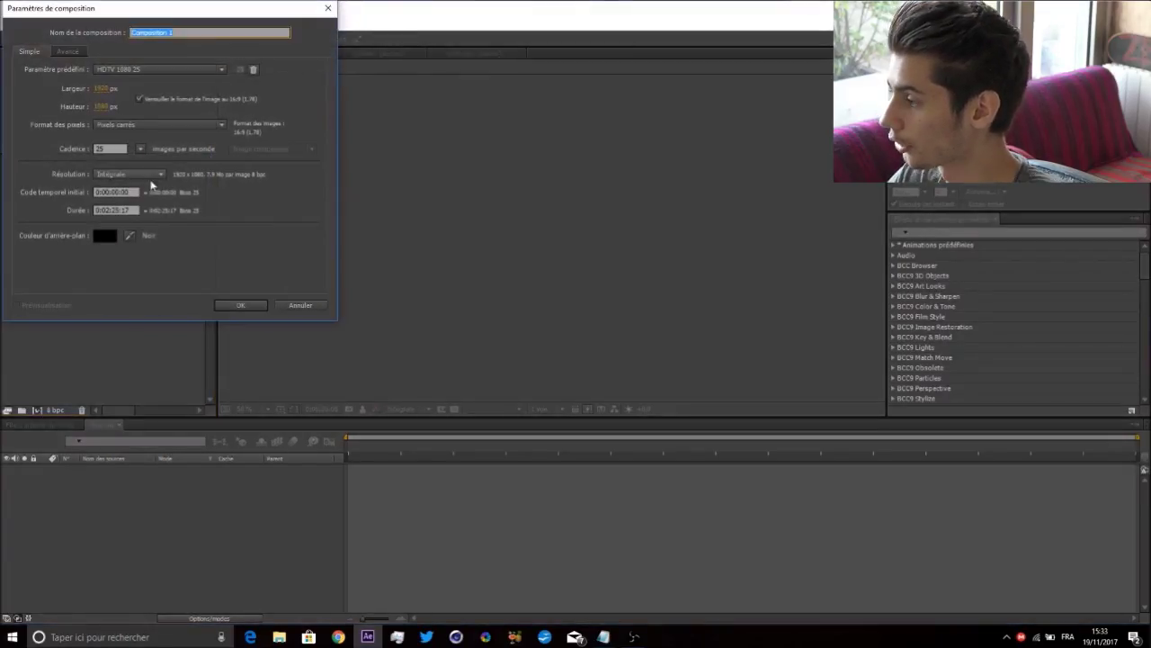
- Create a new composition with a frame rate of 60 images per second and add a black solid layer
left_click(140, 149)
left_click(159, 295)
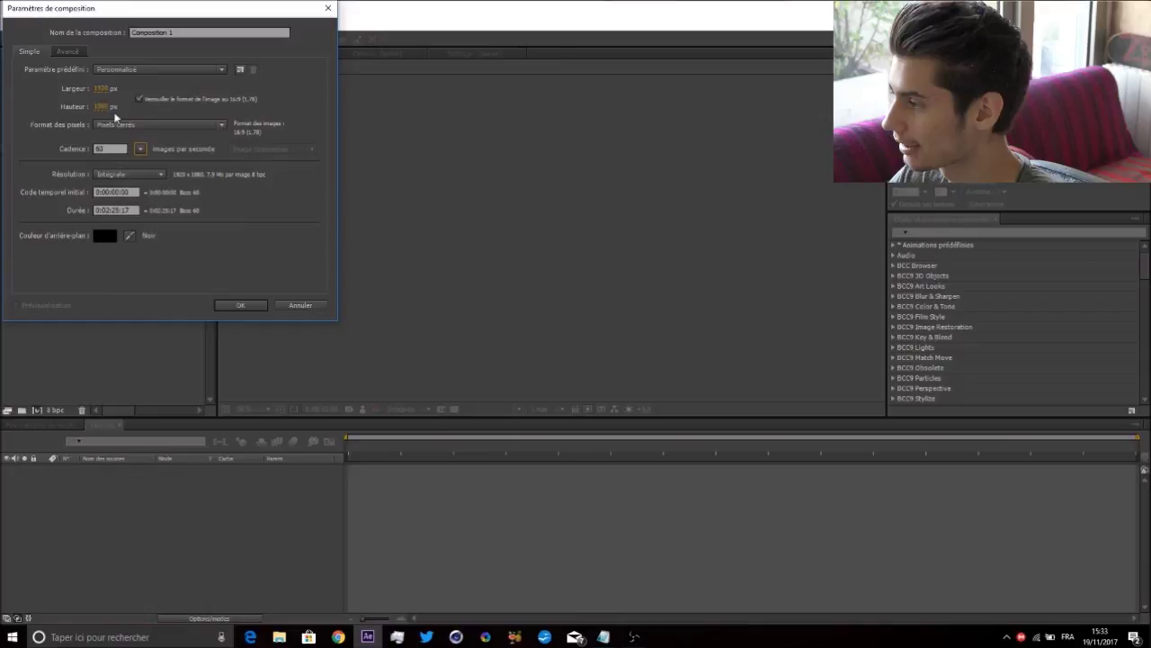
key("Return")
key("ctrl+y")
key("Return")
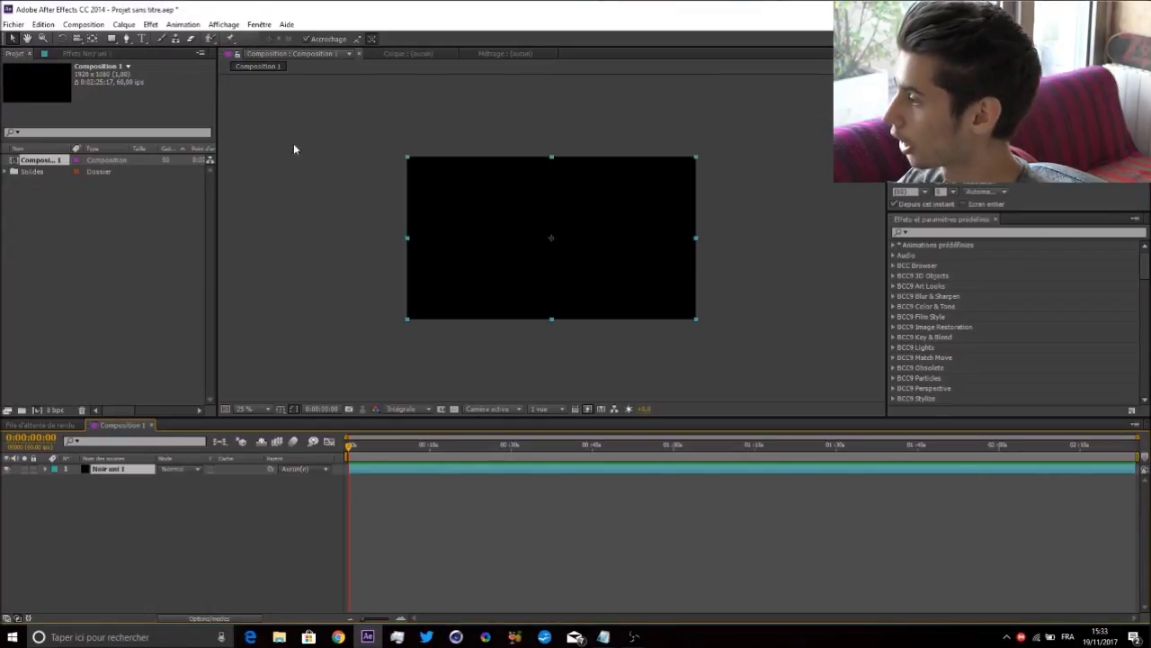
- Apply the Video Copilot Element effect to the black solid and show its effect settings
left_click(151, 24)
mouse_move(389, 417)
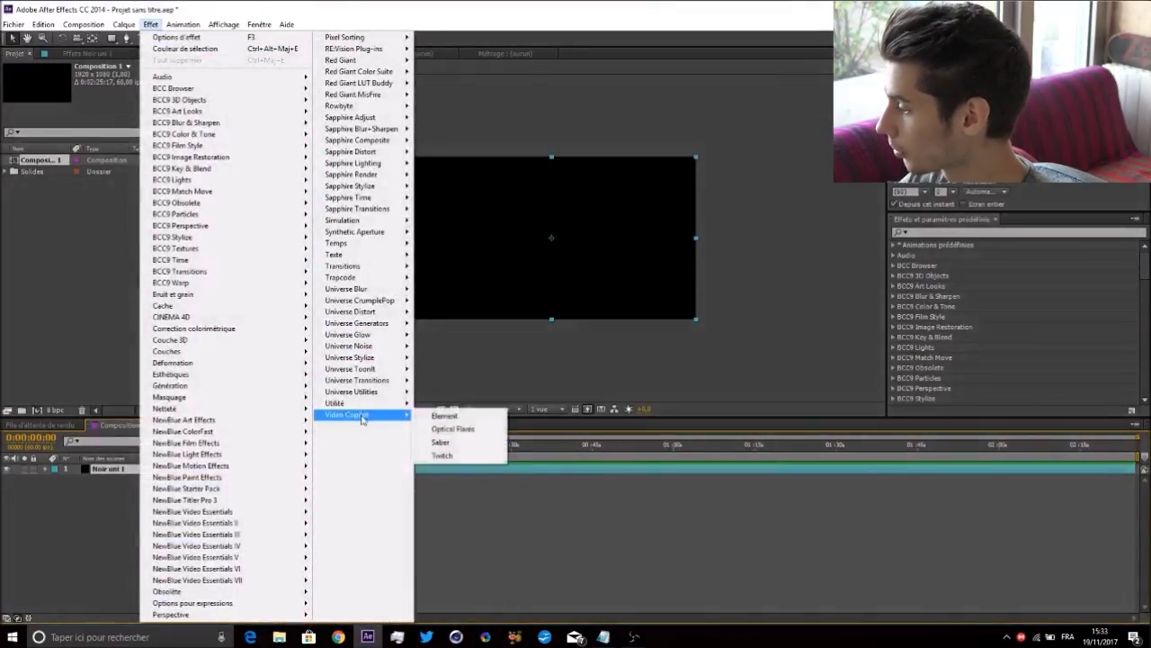
left_click(453, 416)
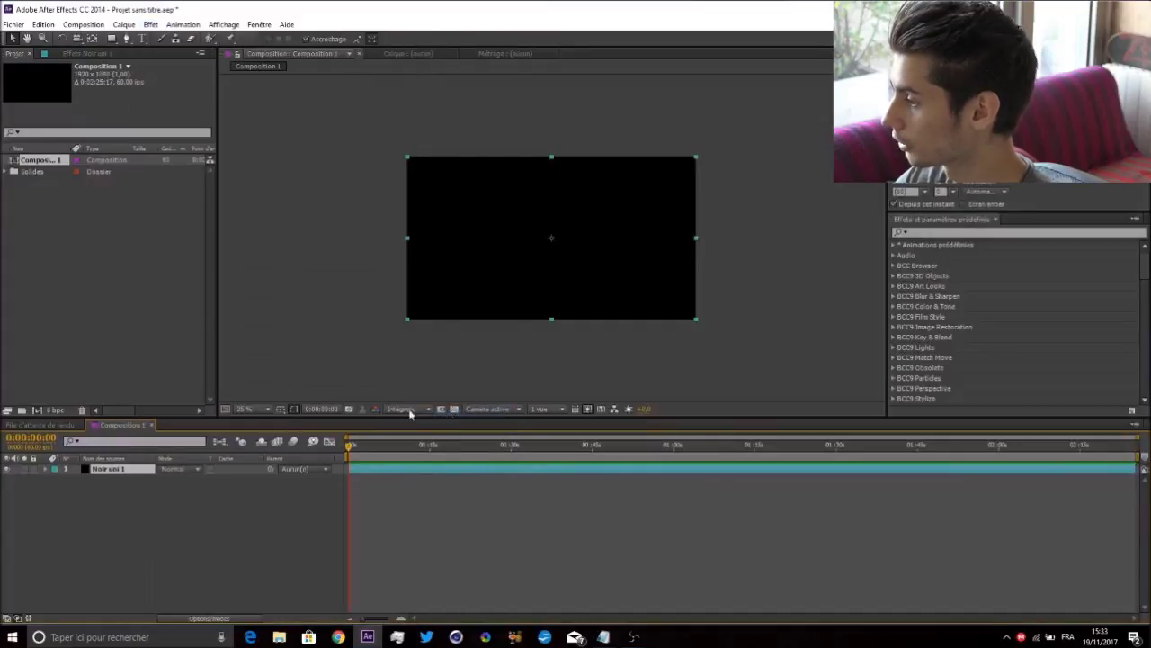
left_click(87, 54)
left_click(257, 101)
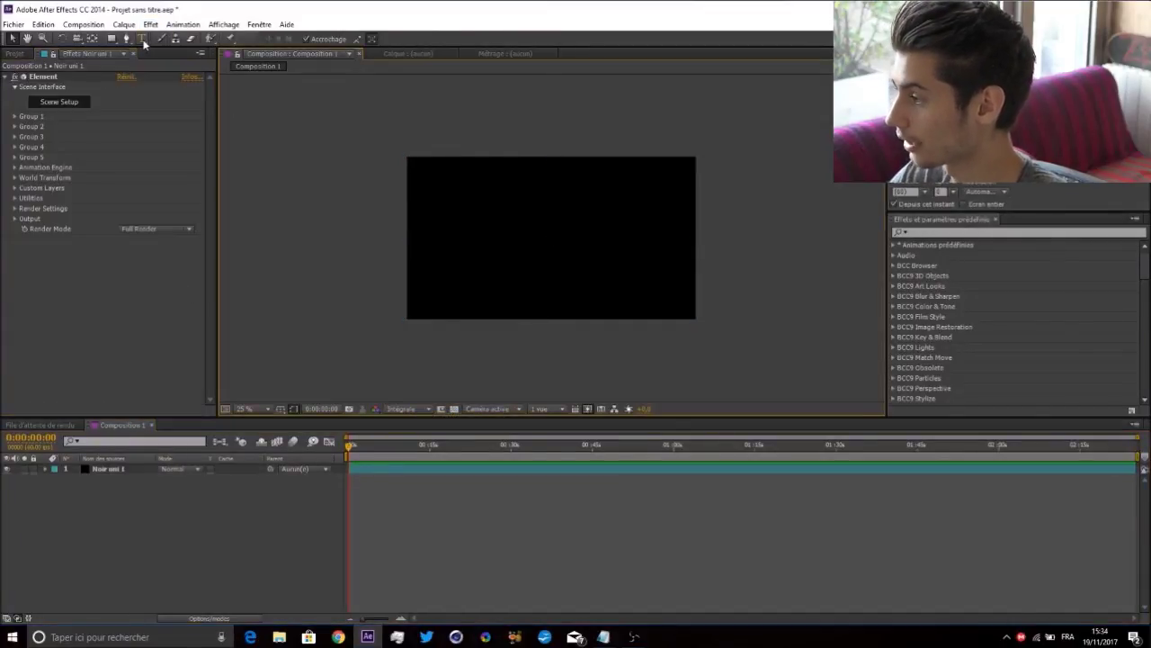
- Add a text layer reading "TUTORIAL" near the centre of the composition and hide it
left_click(142, 39)
left_click(489, 247)
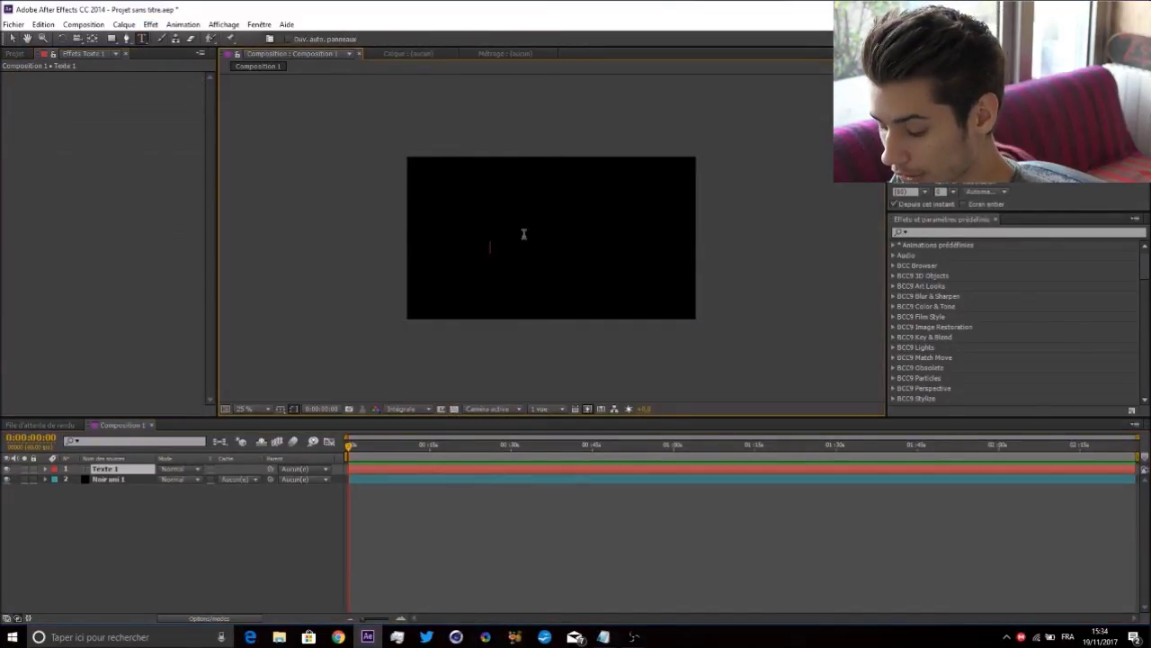
type("TUTORIAL")
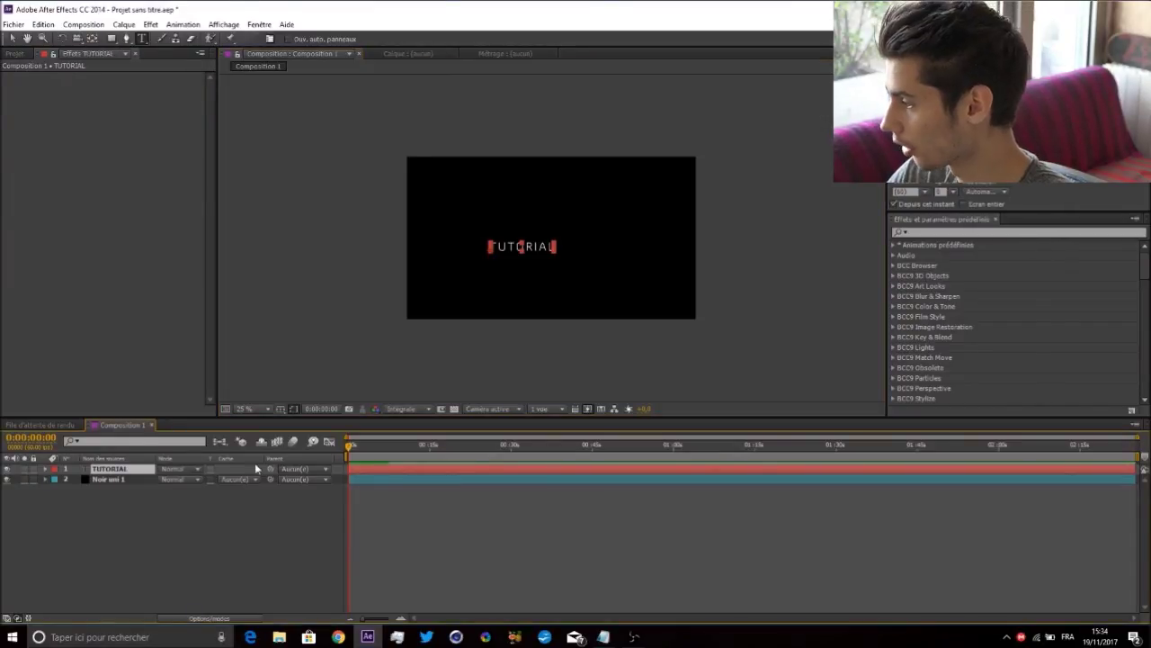
left_click(6, 468)
- Assign the TUTORIAL layer to Path Layer 1 in the solid's Element custom text and masks settings
left_click(99, 478)
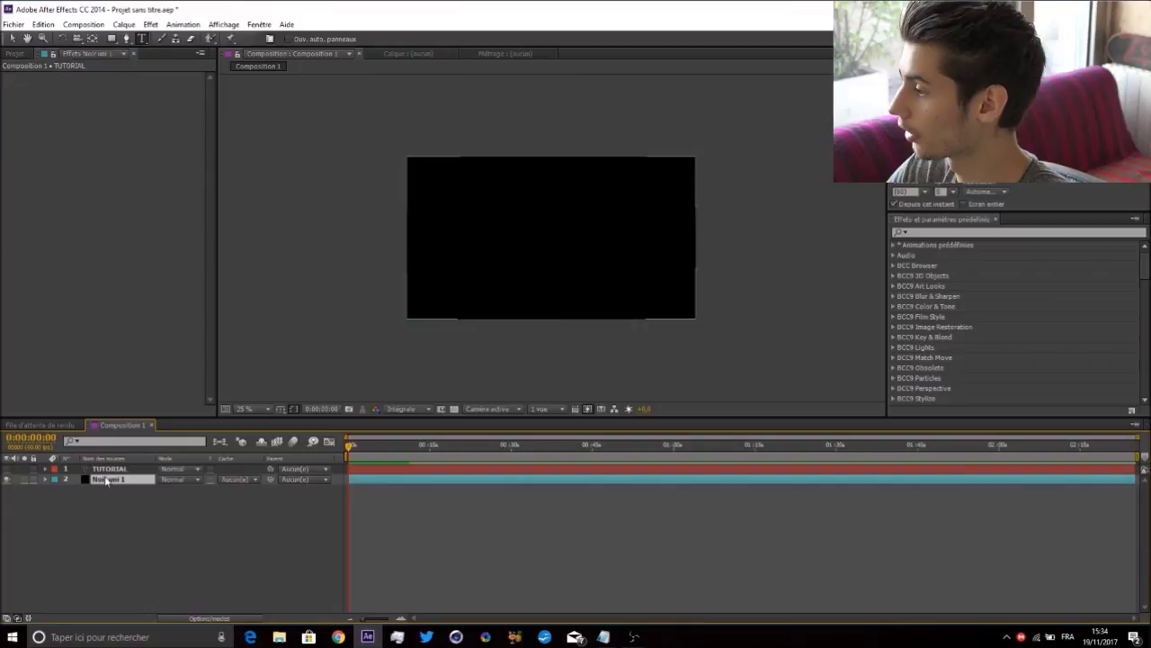
left_click(14, 188)
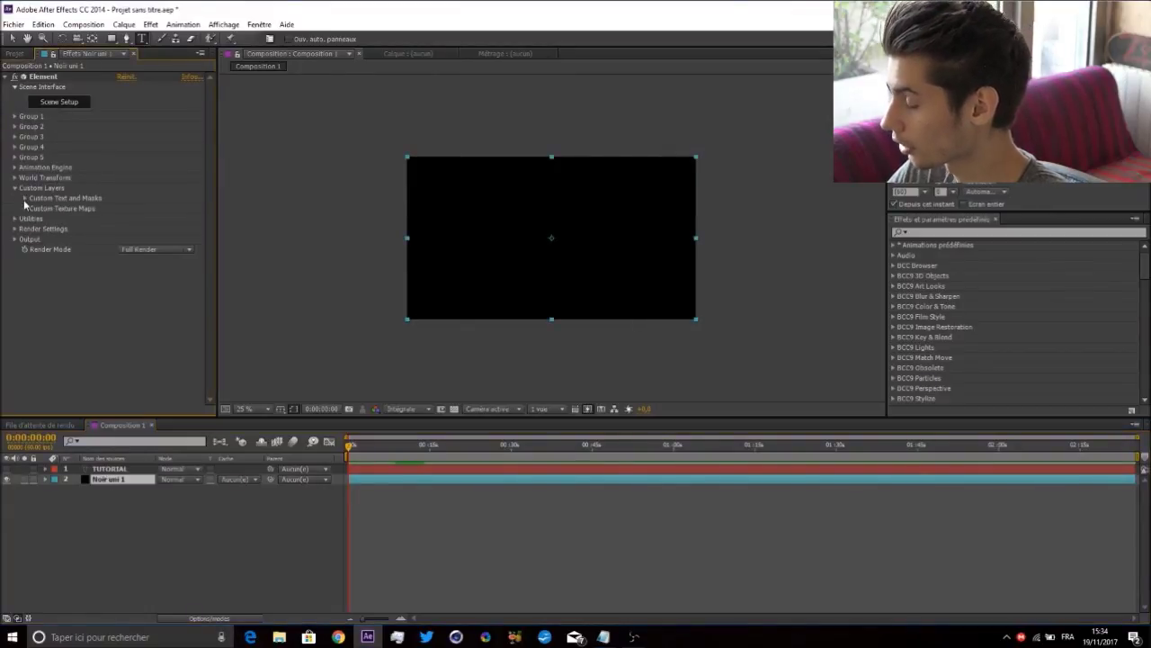
left_click(24, 198)
left_click(155, 208)
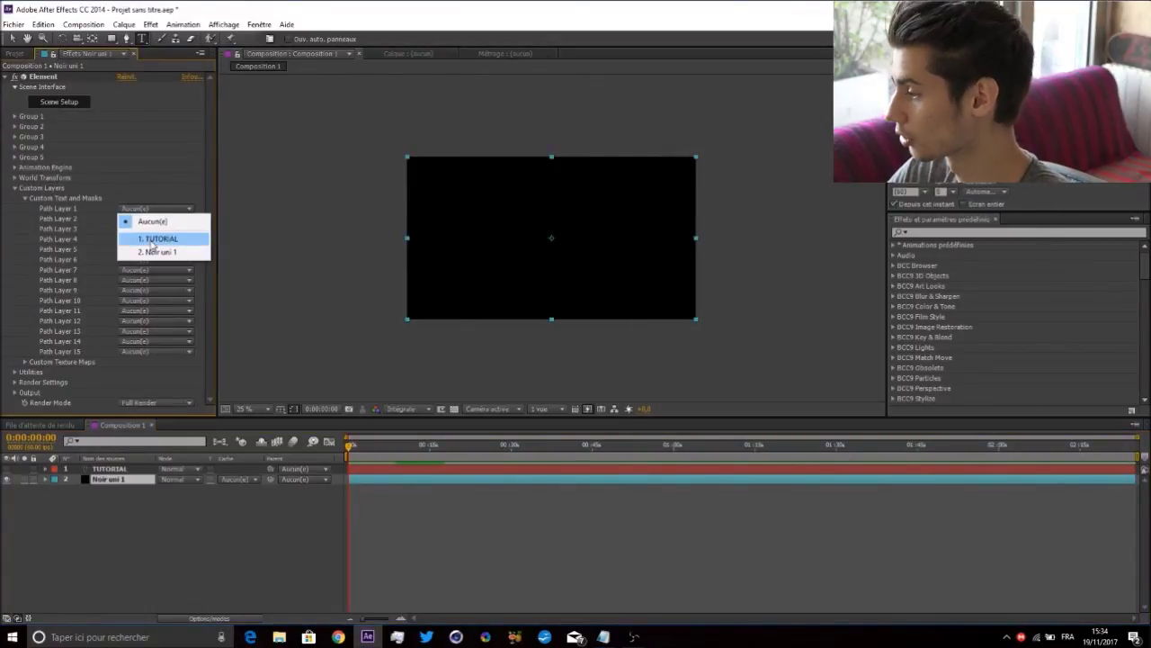
left_click(153, 238)
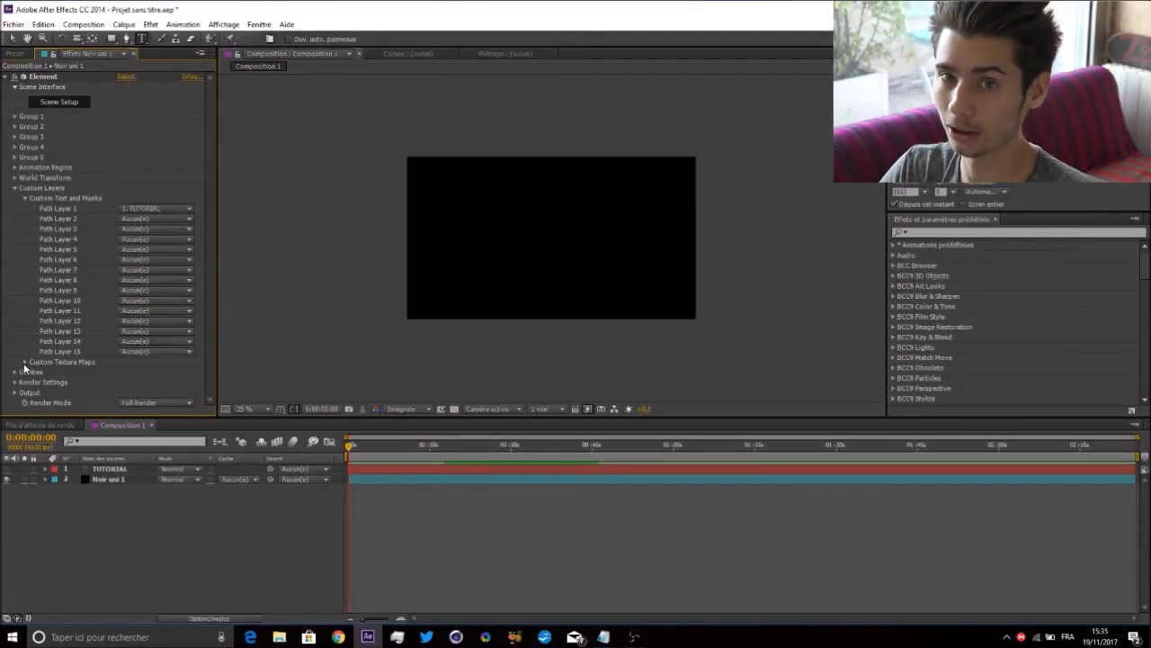
- Extrude the TUTORIAL text in Element's Scene Setup, with a Bevel Scale of 1.95 and a Path Expand of -0.49
left_click(61, 101)
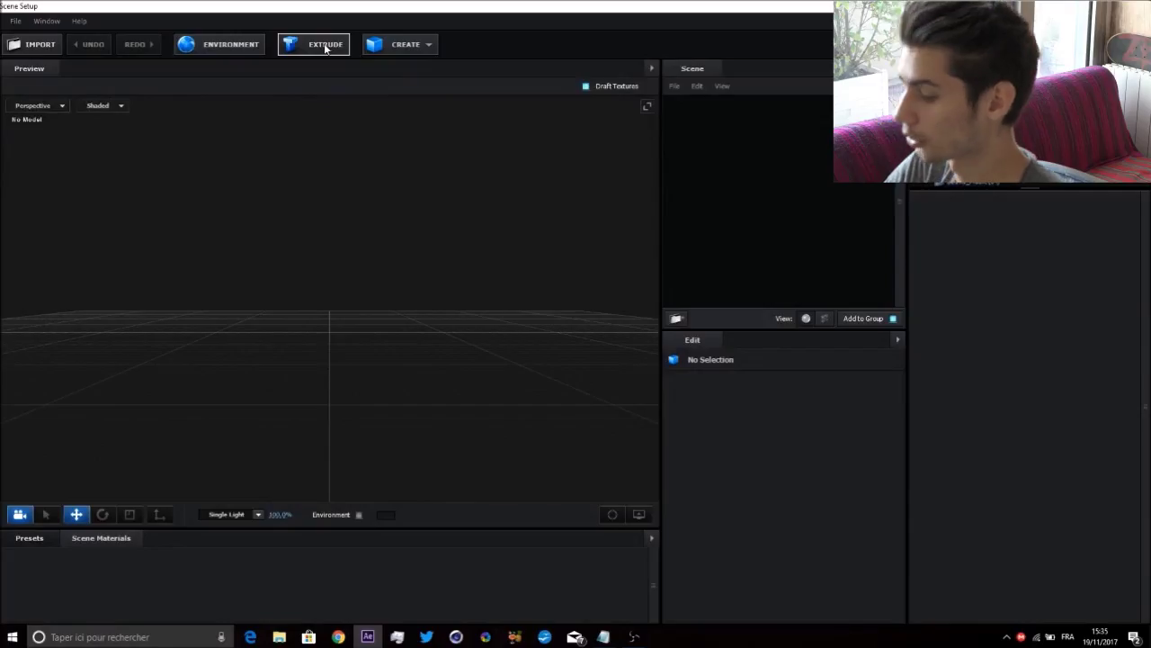
left_click(325, 47)
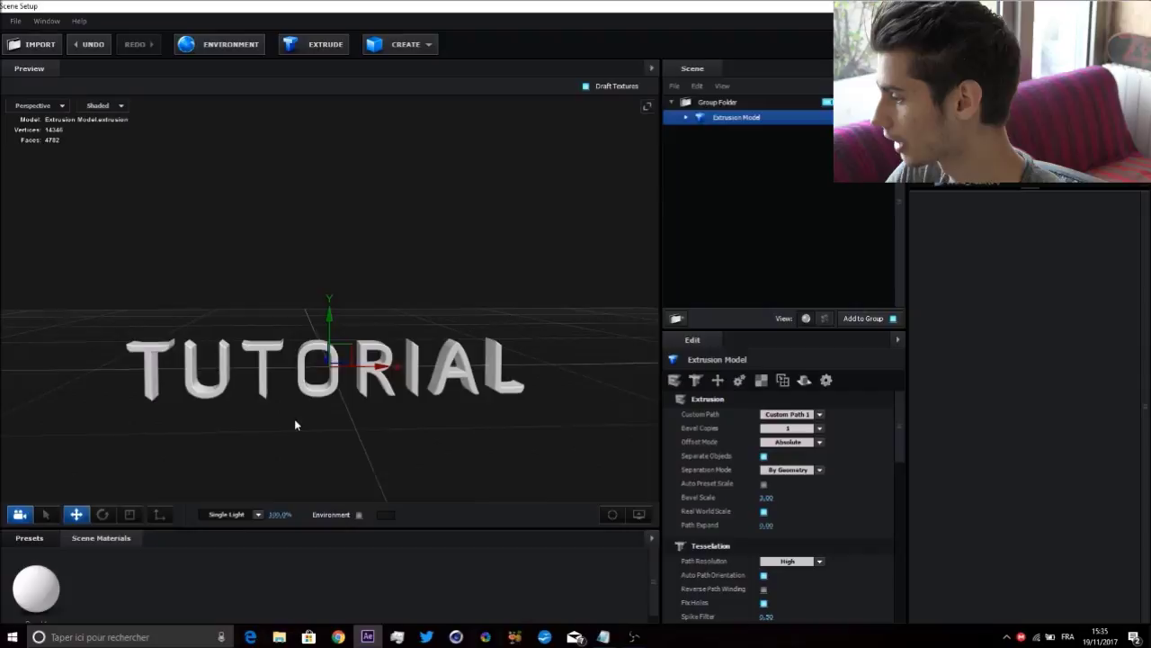
left_click_drag(294, 423, 313, 474)
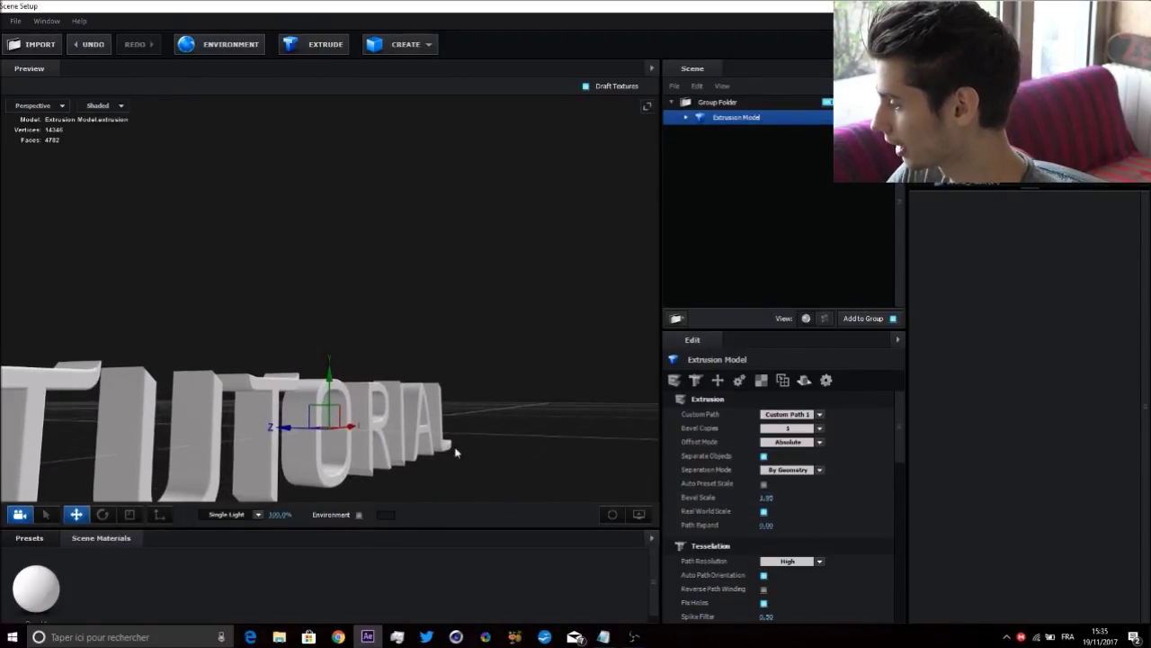
left_click_drag(455, 452, 436, 452)
left_click_drag(767, 525, 743, 531)
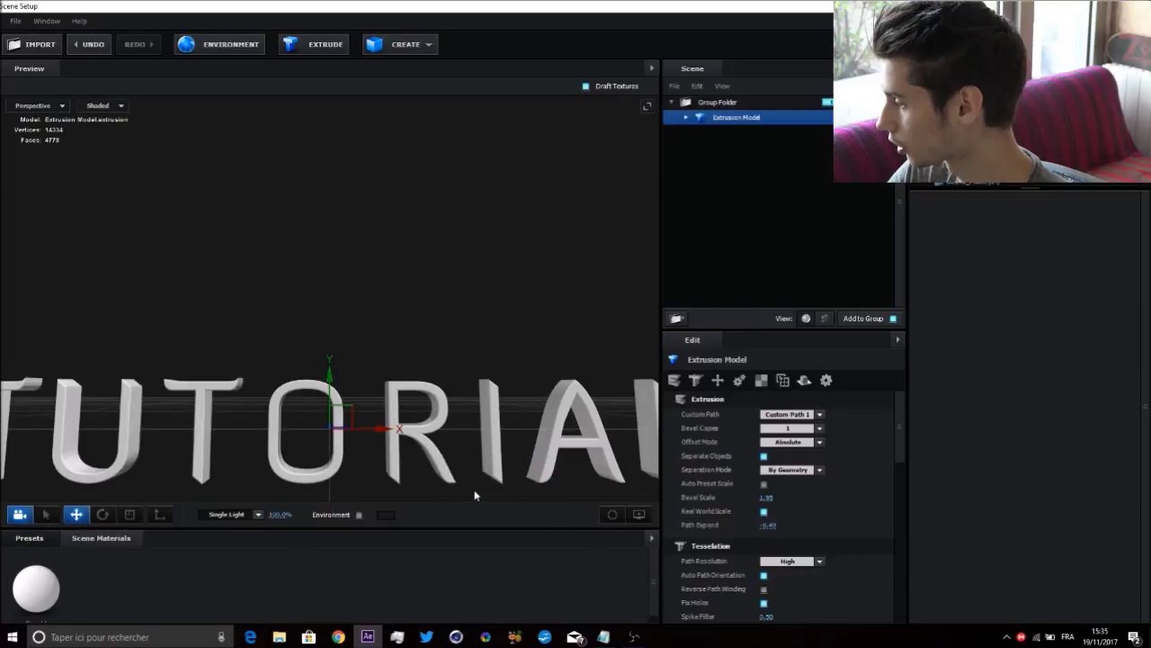
- Apply a light grey Plaster preset to the extrusion model and load rainbow_colors_blurred-2560x1440.jpg as the environment texture
left_click(41, 537)
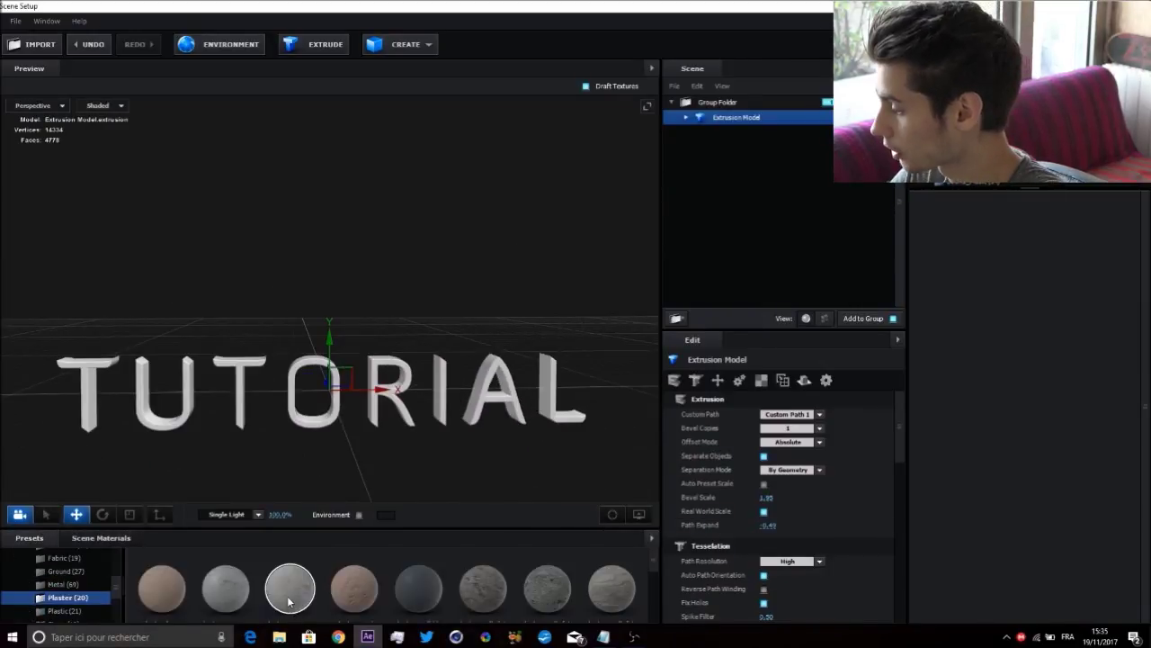
left_click_drag(288, 600, 733, 122)
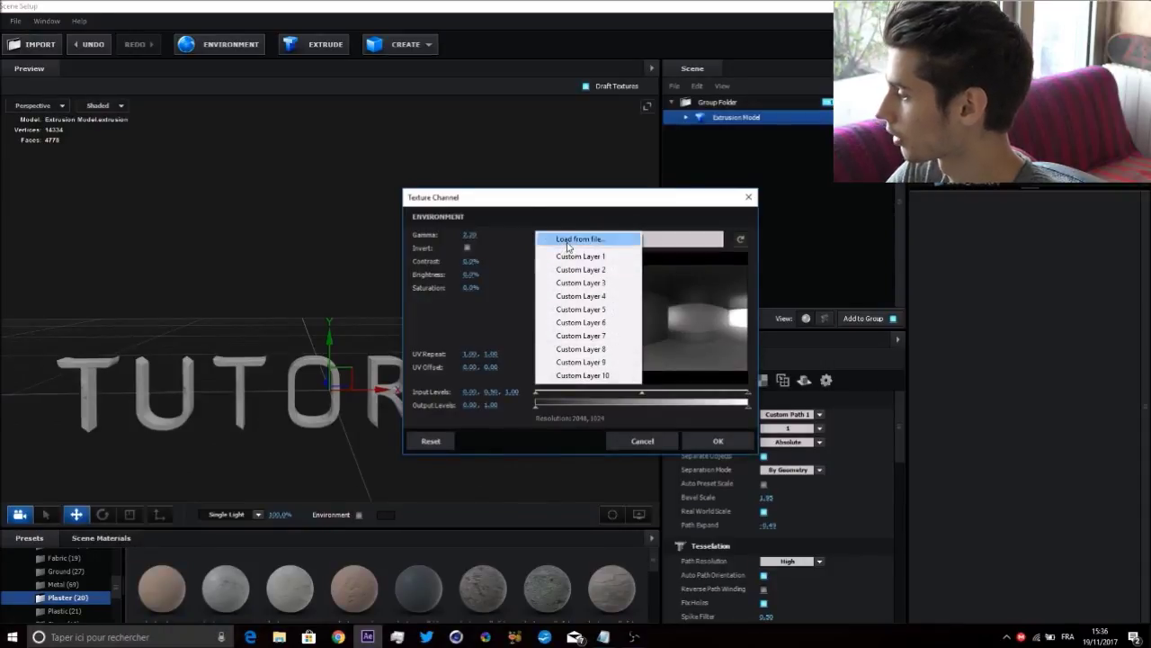
left_click(568, 240)
double_click(821, 319)
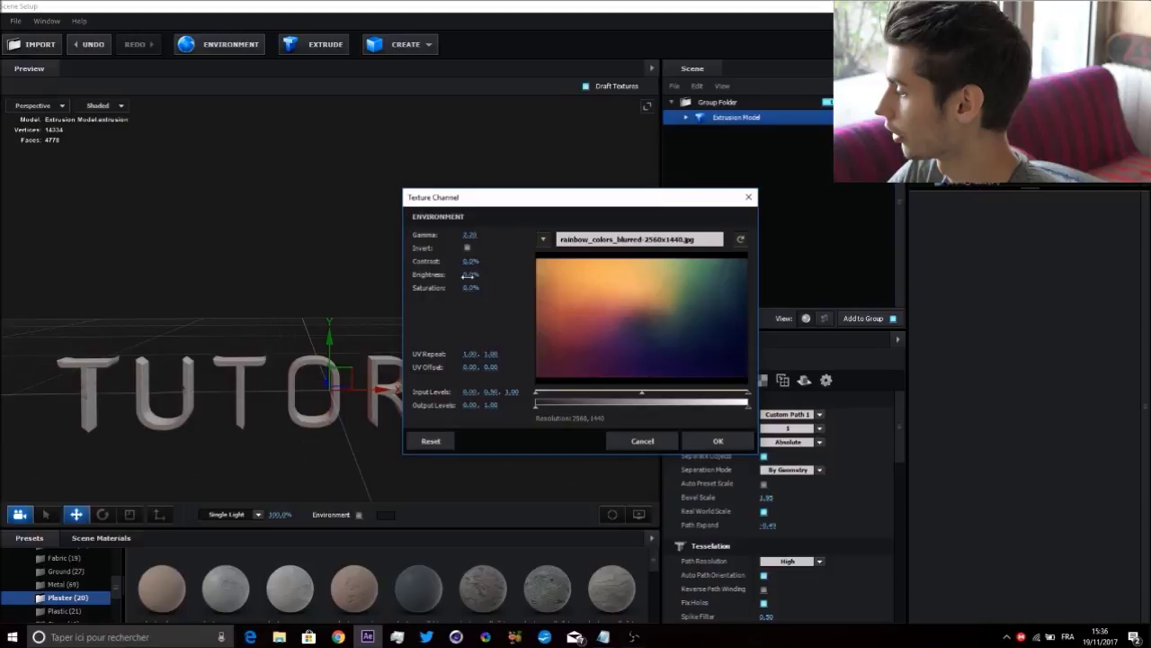
- Set the environment texture's gamma to 2.53, contrast to 25%, brightness to 34% and saturation to 46%, and adjust its UV settings
left_click_drag(478, 277, 485, 288)
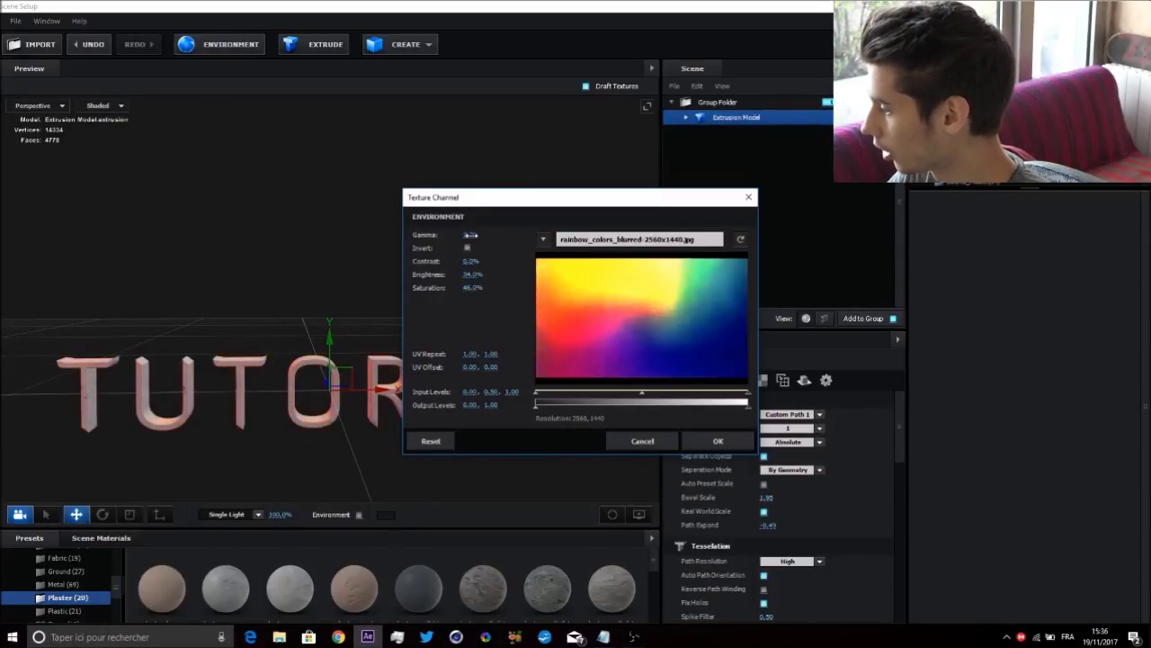
left_click_drag(470, 261, 481, 260)
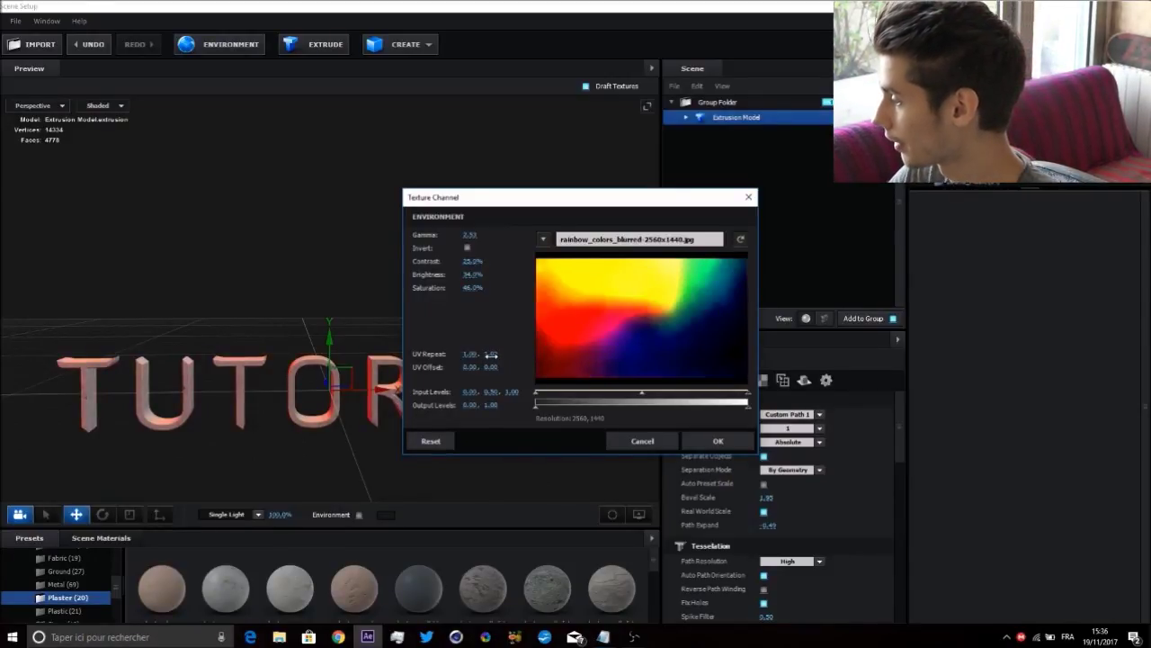
left_click_drag(491, 355, 471, 367)
- Adjust both UV Repeat values of the extrusion model to rescale the plaster texture on the letters
left_click_drag(504, 427, 458, 431)
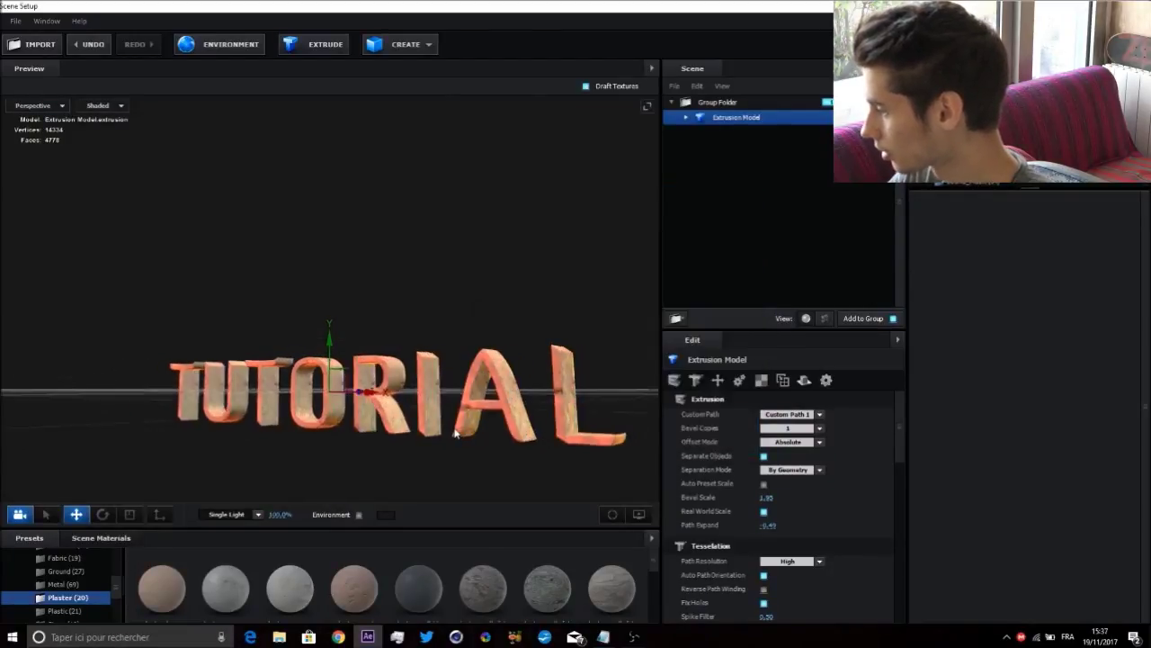
scroll(362, 454, "up", 4)
left_click_drag(362, 453, 333, 379)
scroll(745, 438, "down", 10)
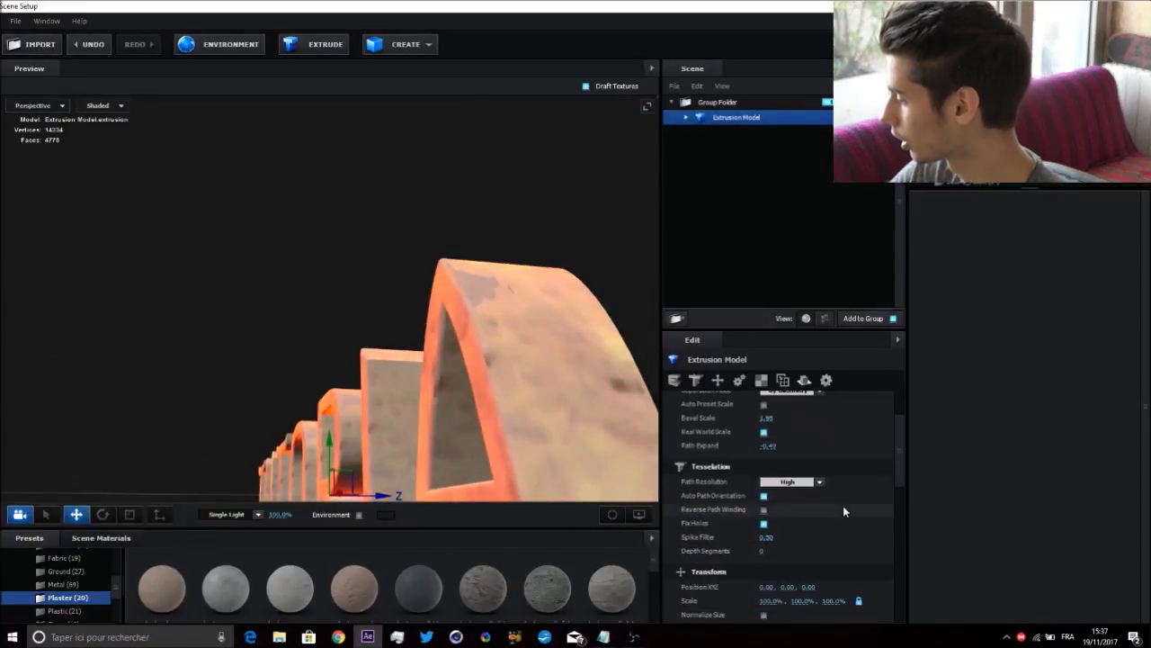
scroll(730, 540, "up", 1)
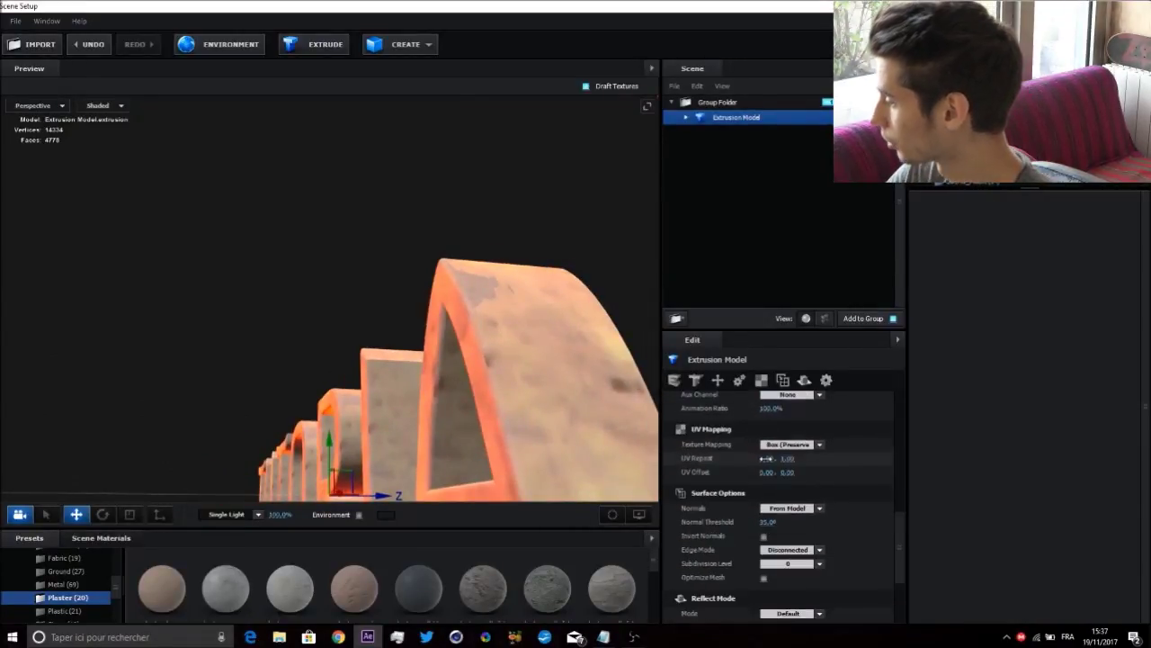
left_click_drag(764, 459, 1026, 470)
left_click_drag(793, 459, 843, 460)
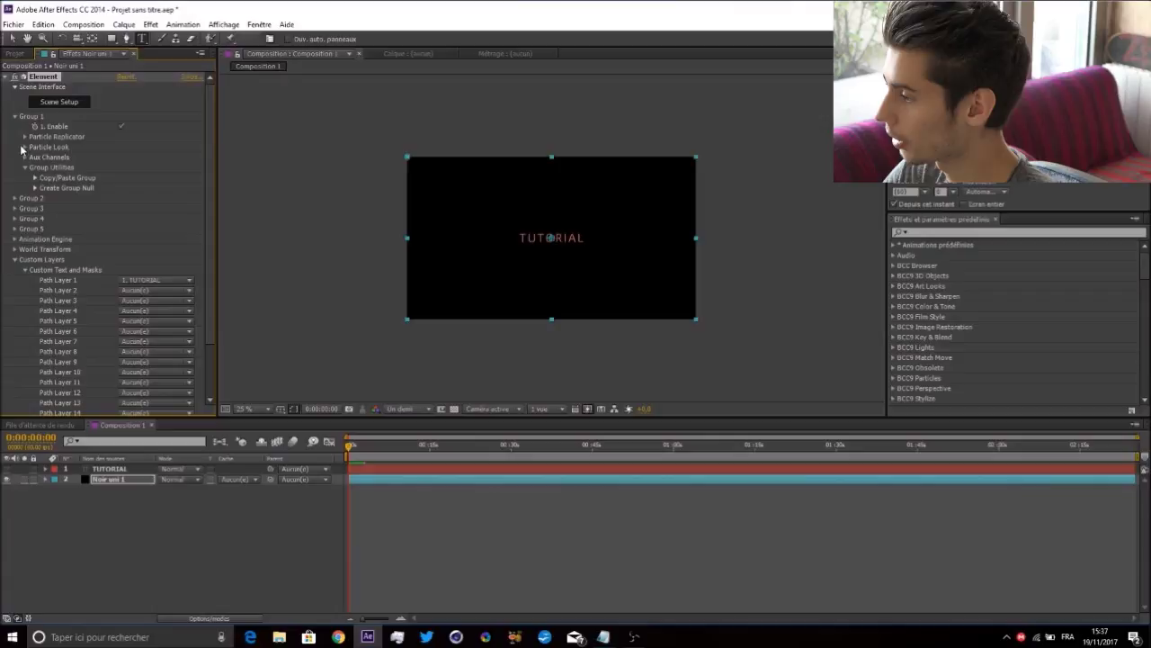
- Animate Group 1's Position Z from -2640 on the first frame to a distance showing the whole text at 0:00:05:16
left_click(25, 136)
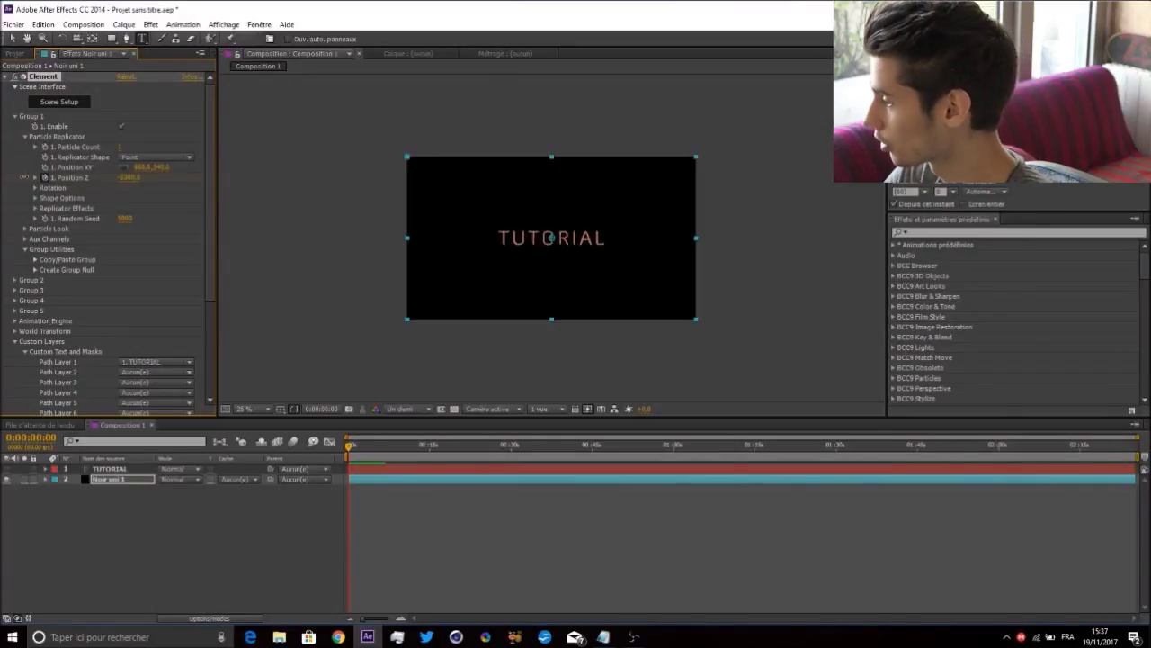
left_click_drag(25, 177, 68, 179)
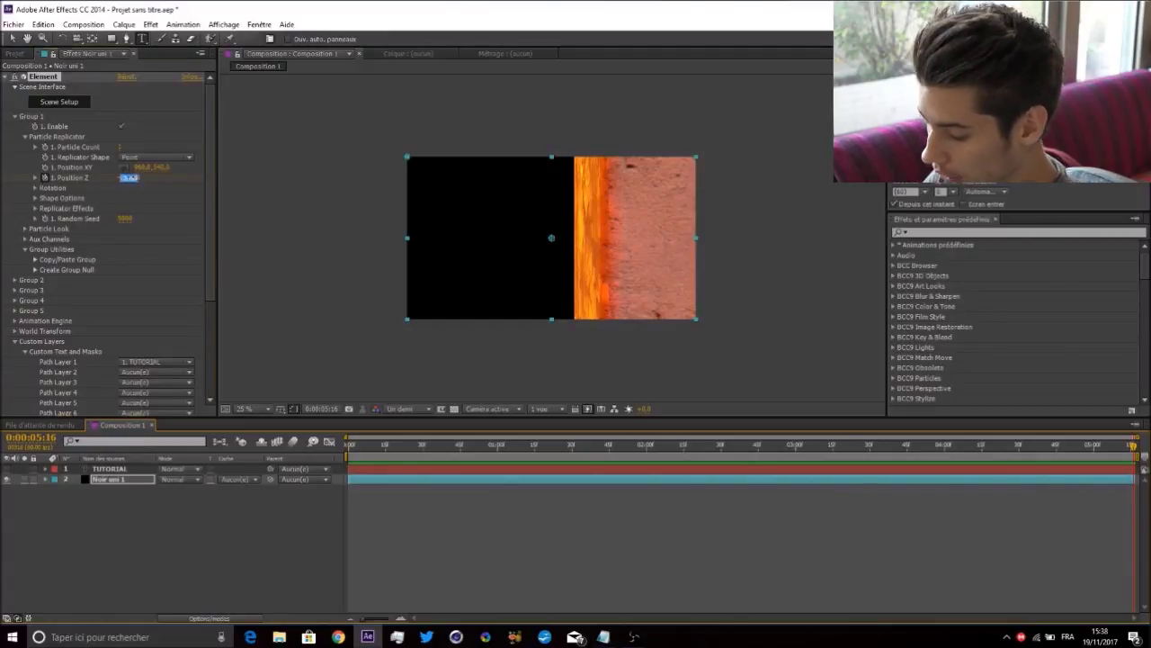
left_click_drag(128, 179, 13, 174)
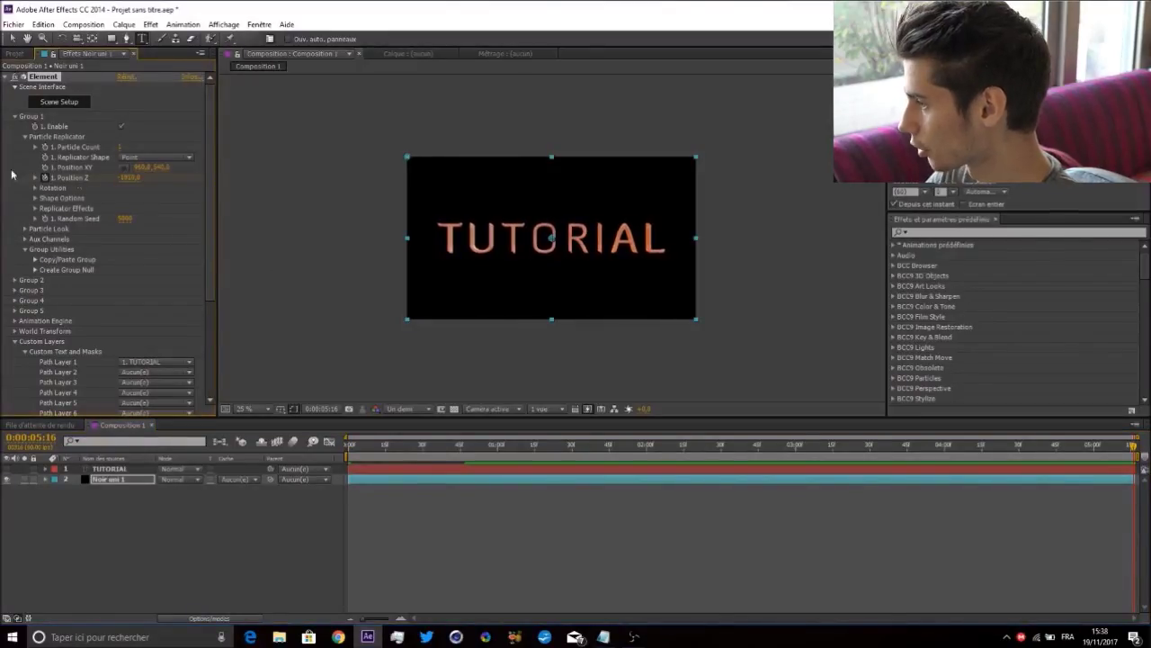
- Keyframe Group 1's X, Y and Z Rotation on the first frame with the text tilted on all three axes
key("Home")
left_click(35, 187)
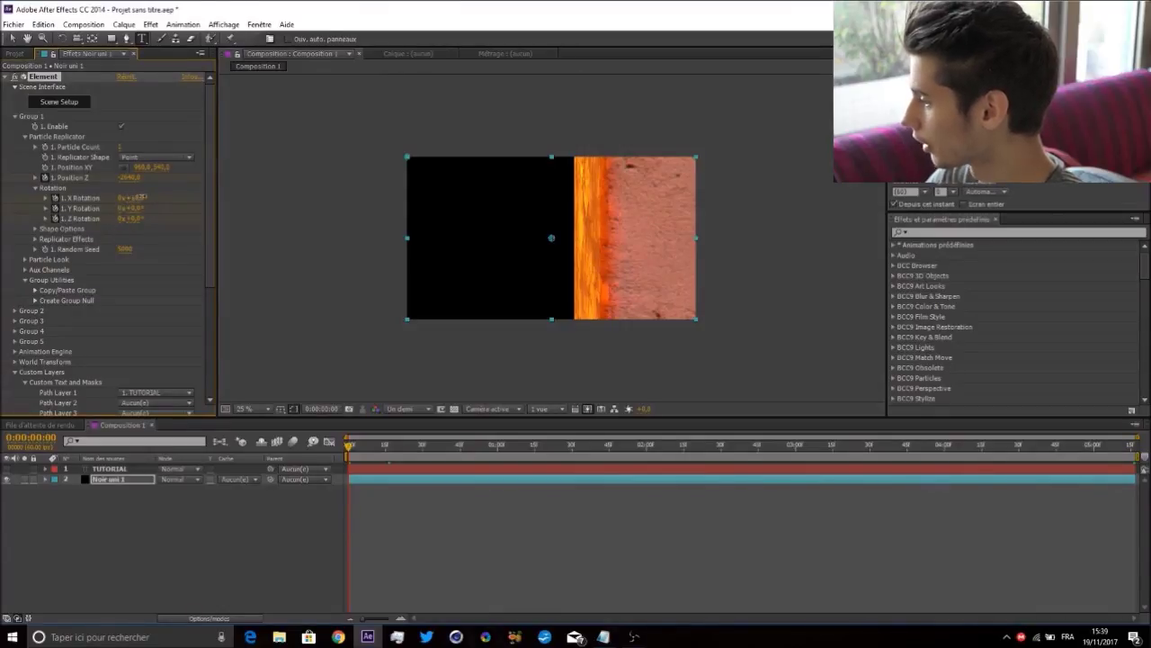
left_click_drag(141, 196, 153, 218)
- Set Group 1's X, Y and Z Rotation to 0° at 0:00:05:16 to straighten the text
left_click(137, 198)
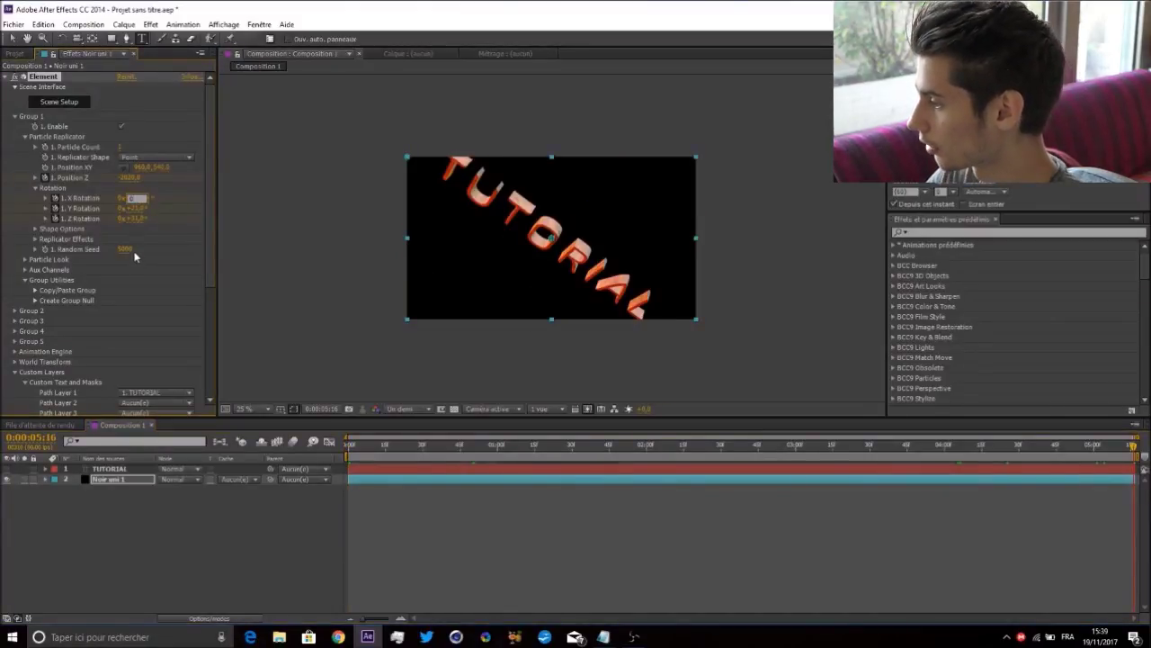
type("0")
key("Tab")
type("0")
key("Return")
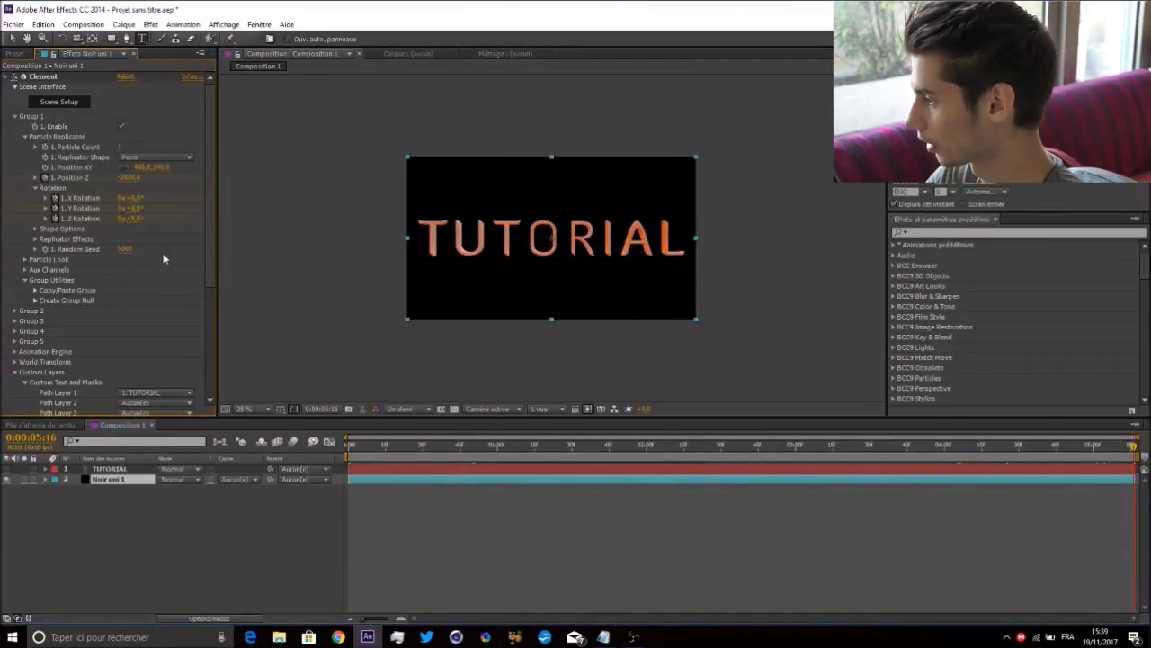
- Enable Multi-Object for Group 1 and animate its random rotation from 90° on the first frame to 0° at 0:00:05:16
key("Home")
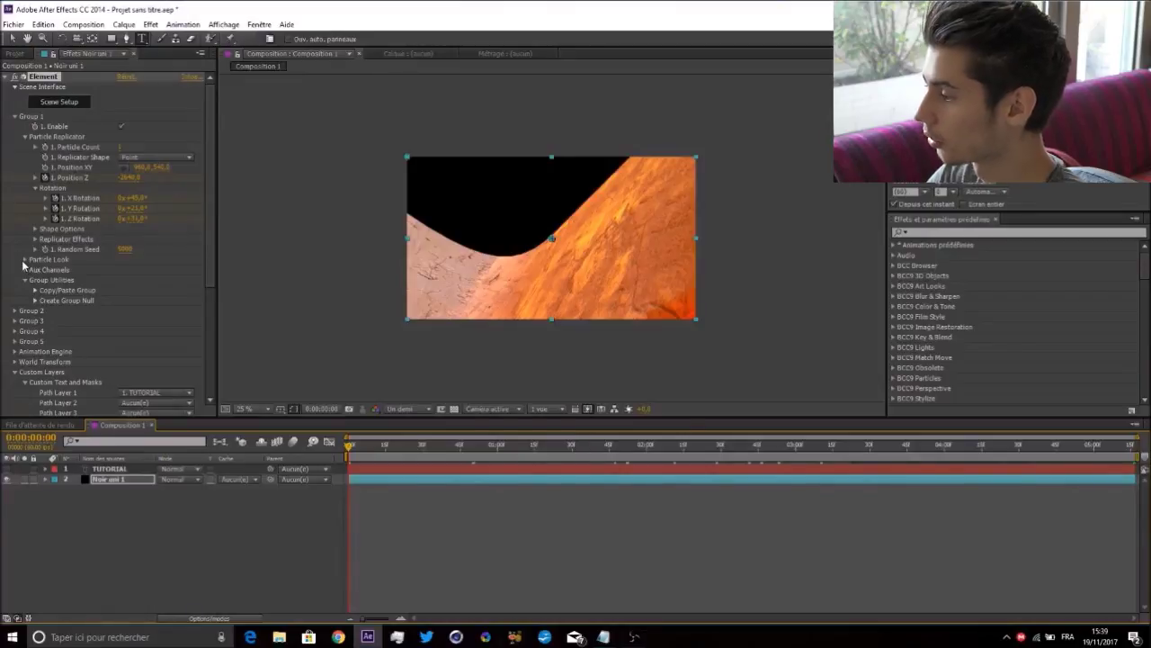
left_click(24, 260)
left_click(36, 342)
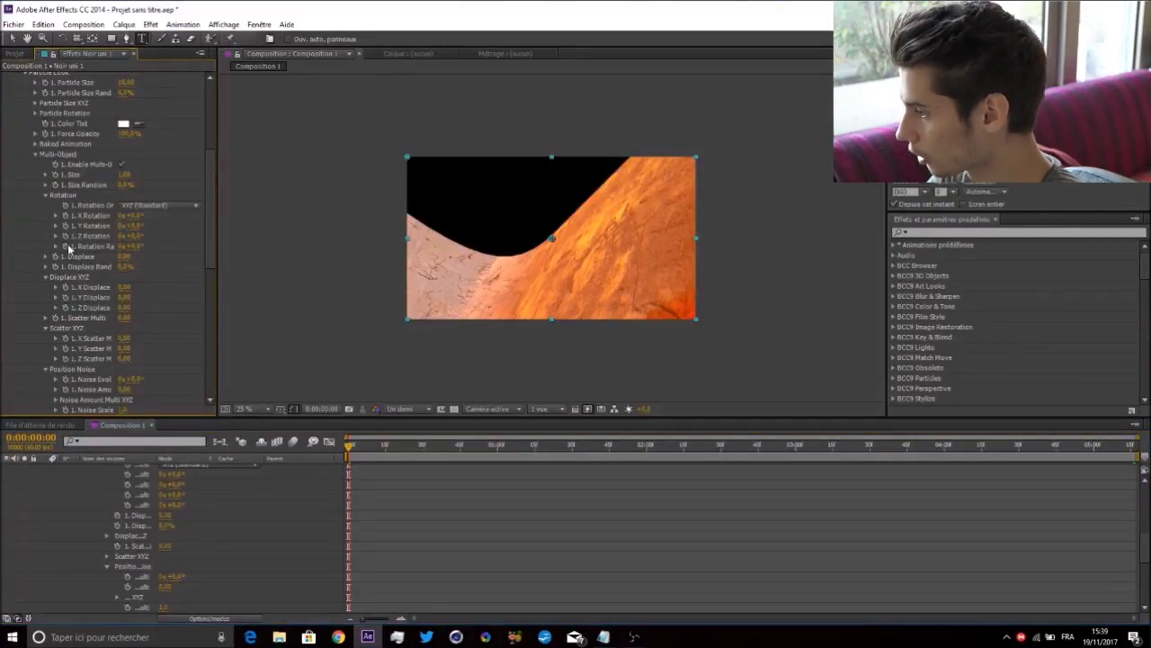
left_click(136, 247)
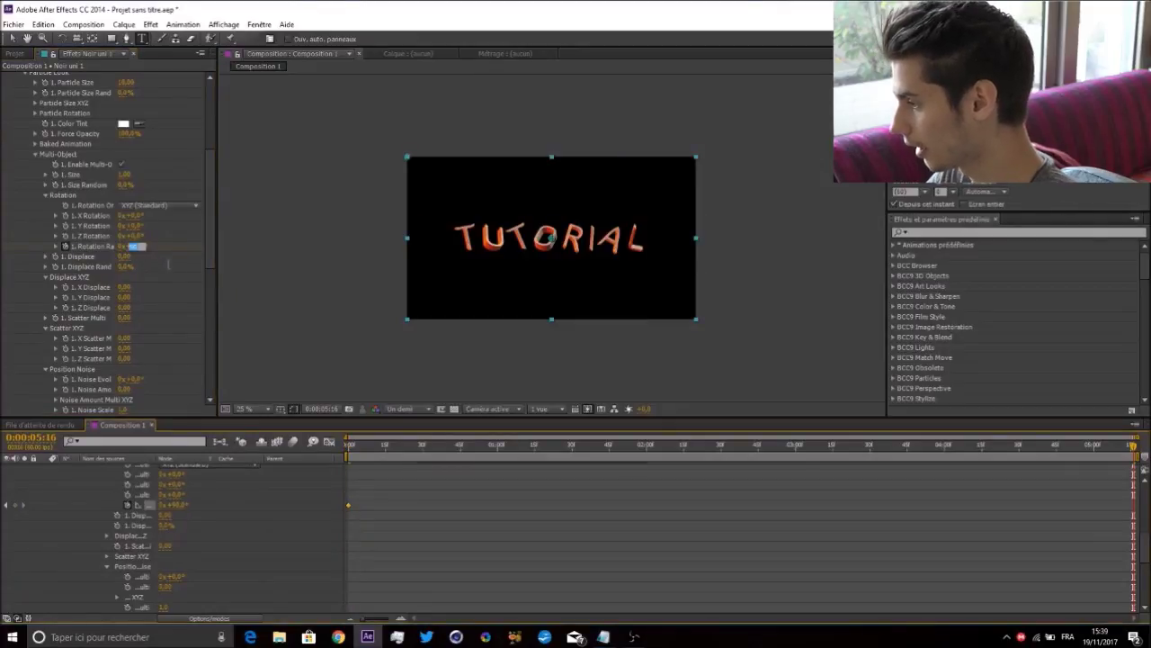
type("0")
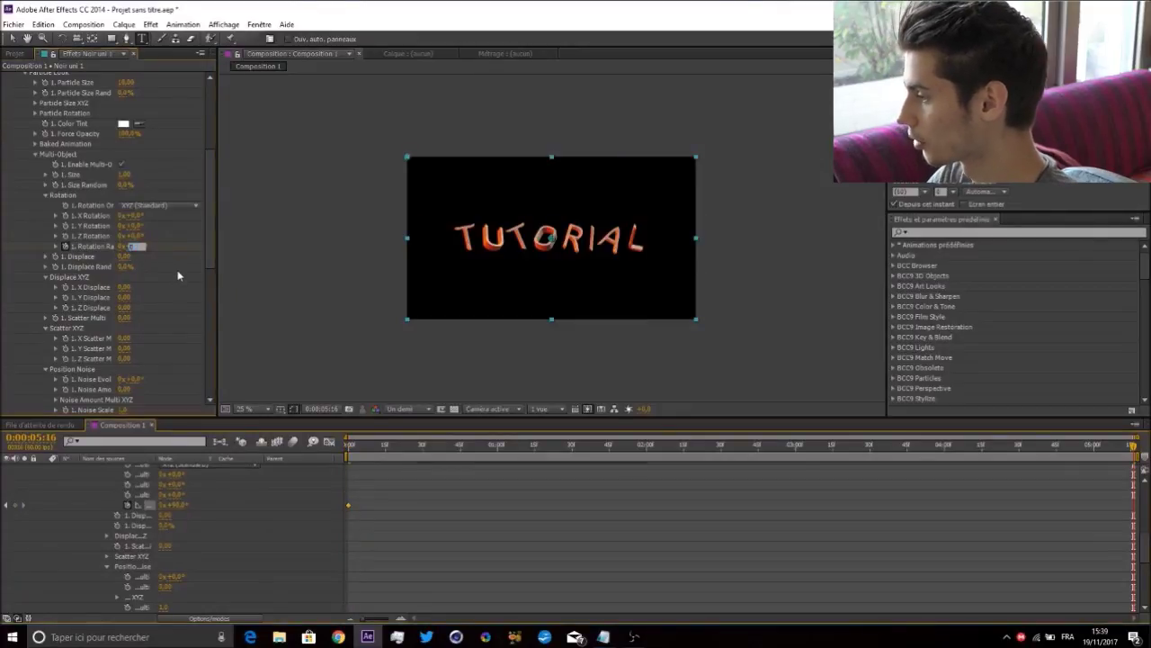
key("Home")
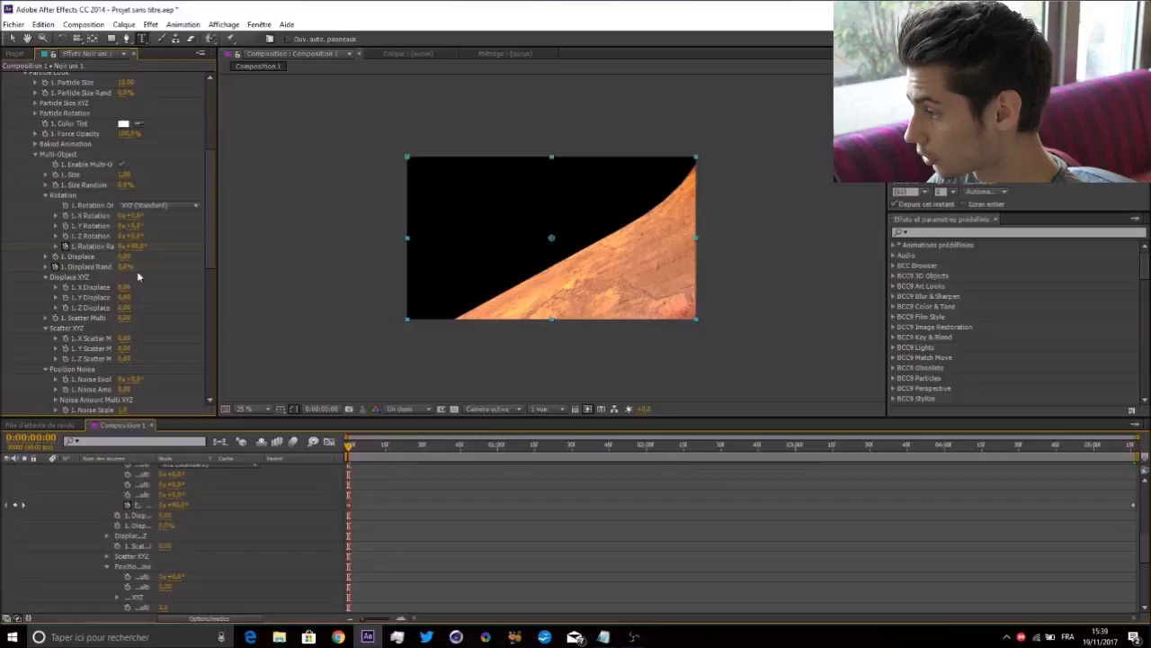
- Animate Group 1's random displacement and X, Y and Z Displace from the first frame down to 0 at 0:00:05:16
left_click(54, 266)
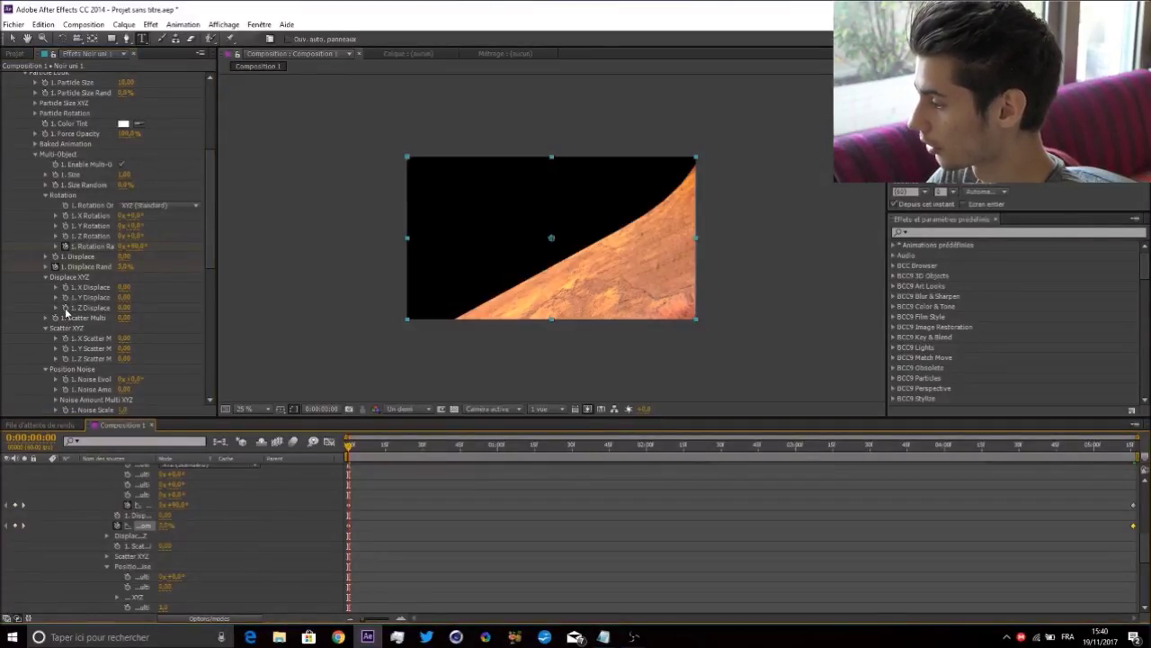
left_click(64, 308)
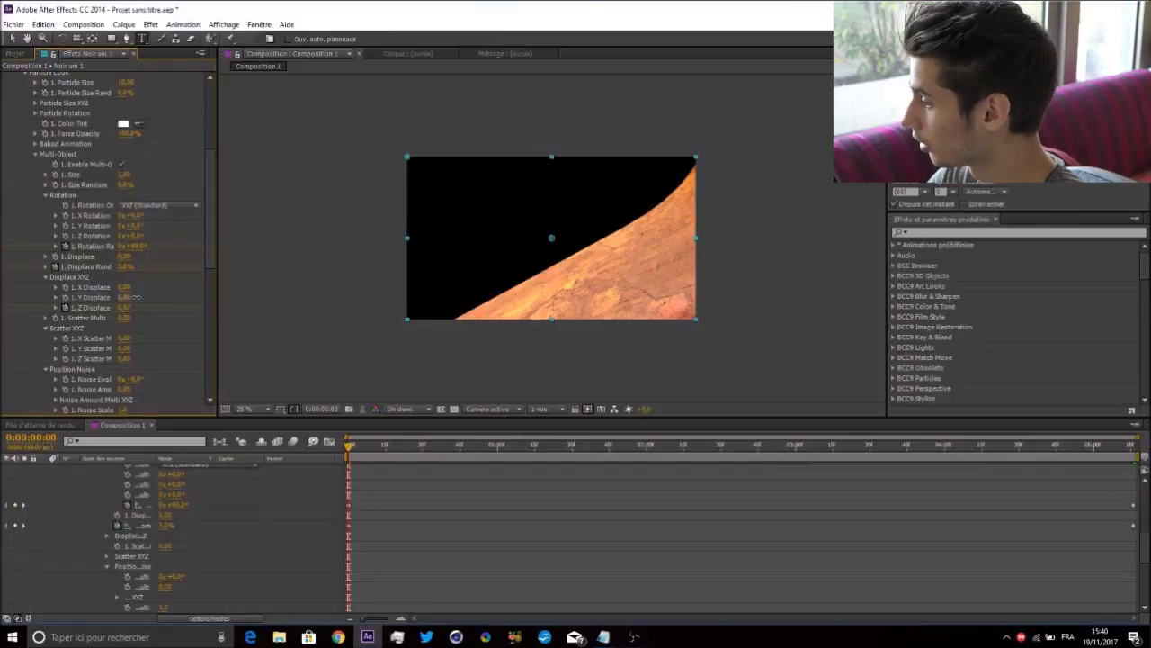
key("End")
left_click(126, 308)
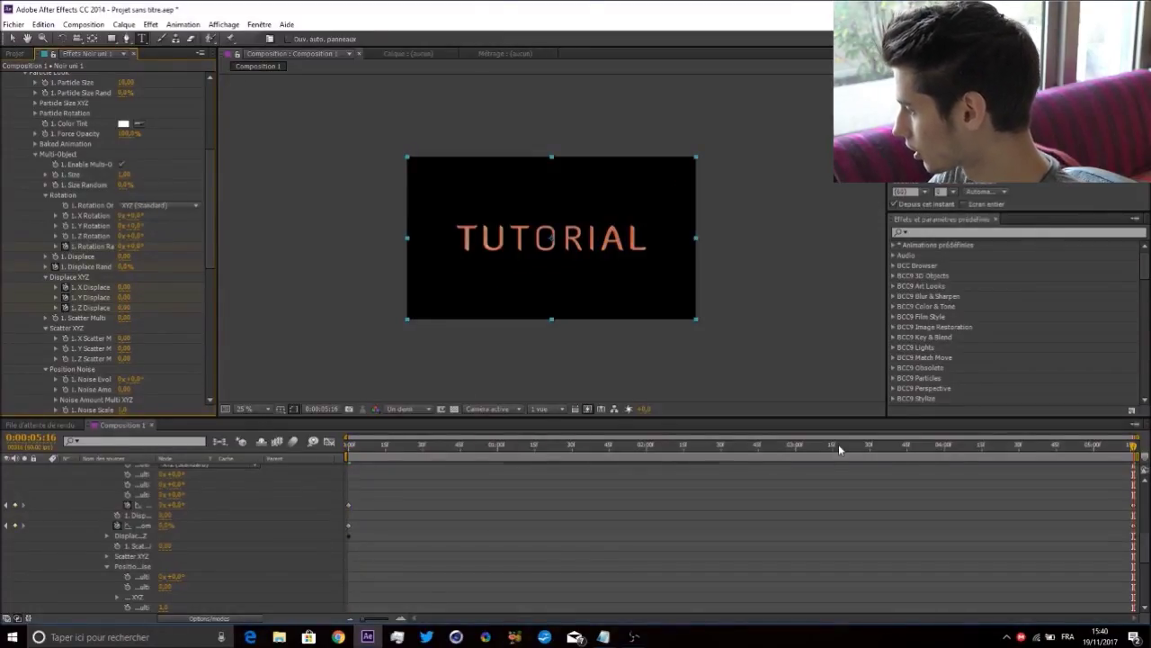
left_click_drag(838, 448, 772, 448)
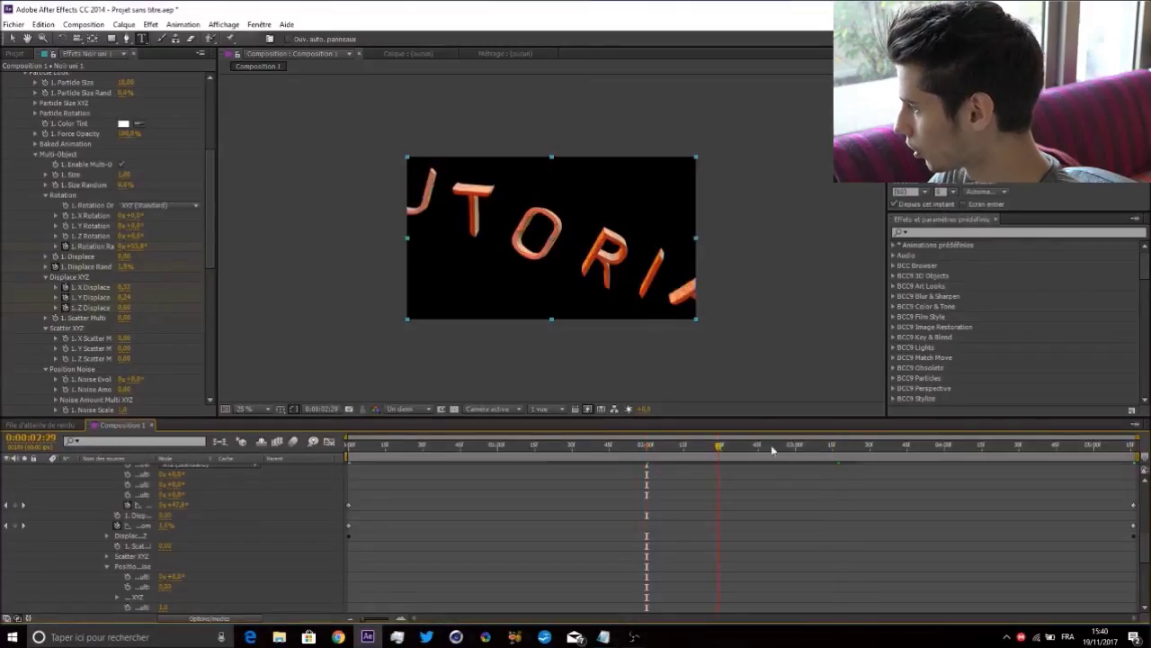
left_click(349, 447)
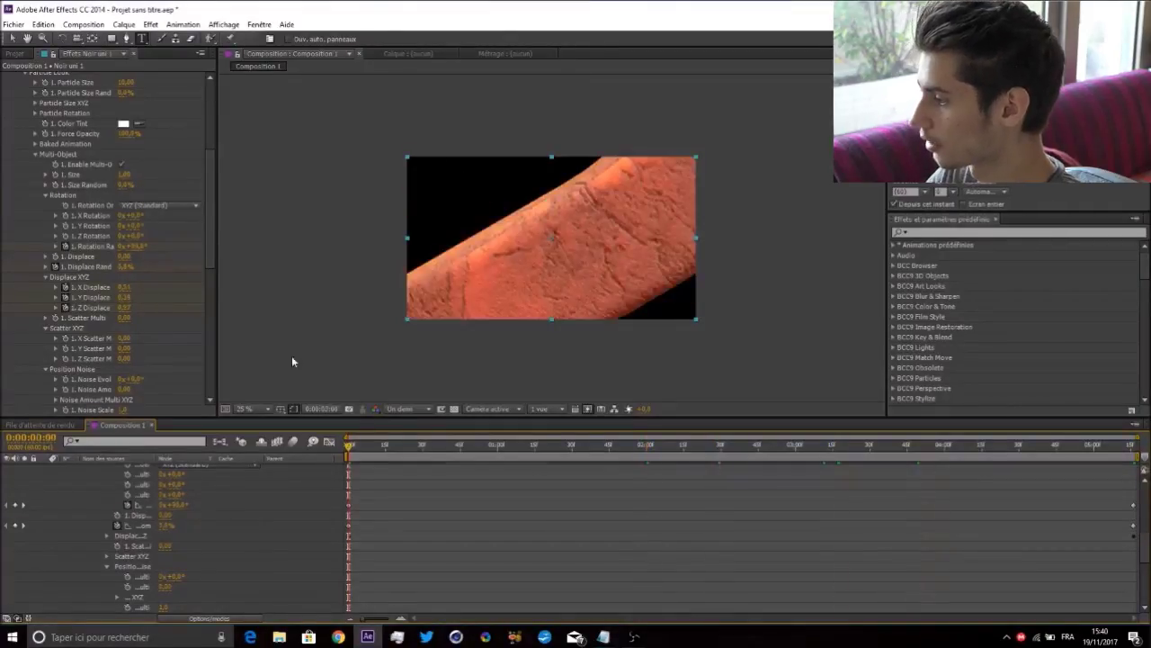
- Enable SSAO ambient occlusion in the Element render settings with intensity 50 and 256 (Slow) samples, and check the animation
scroll(18, 390, "down", 15)
left_click(14, 389)
scroll(18, 393, "down", 5)
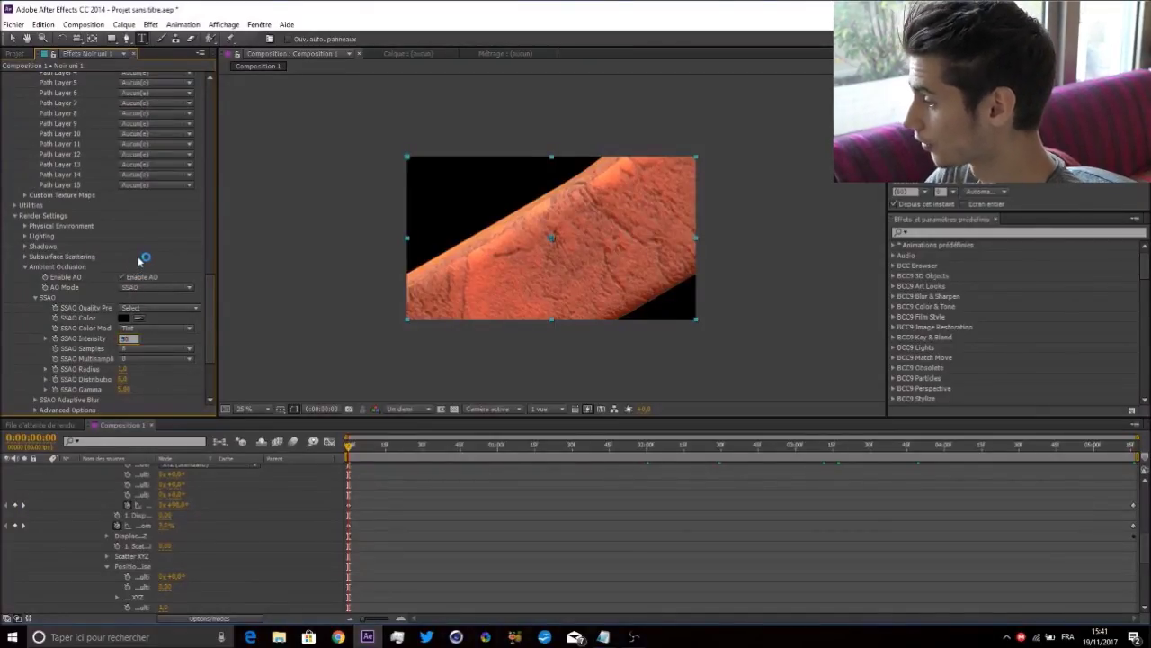
left_click(136, 349)
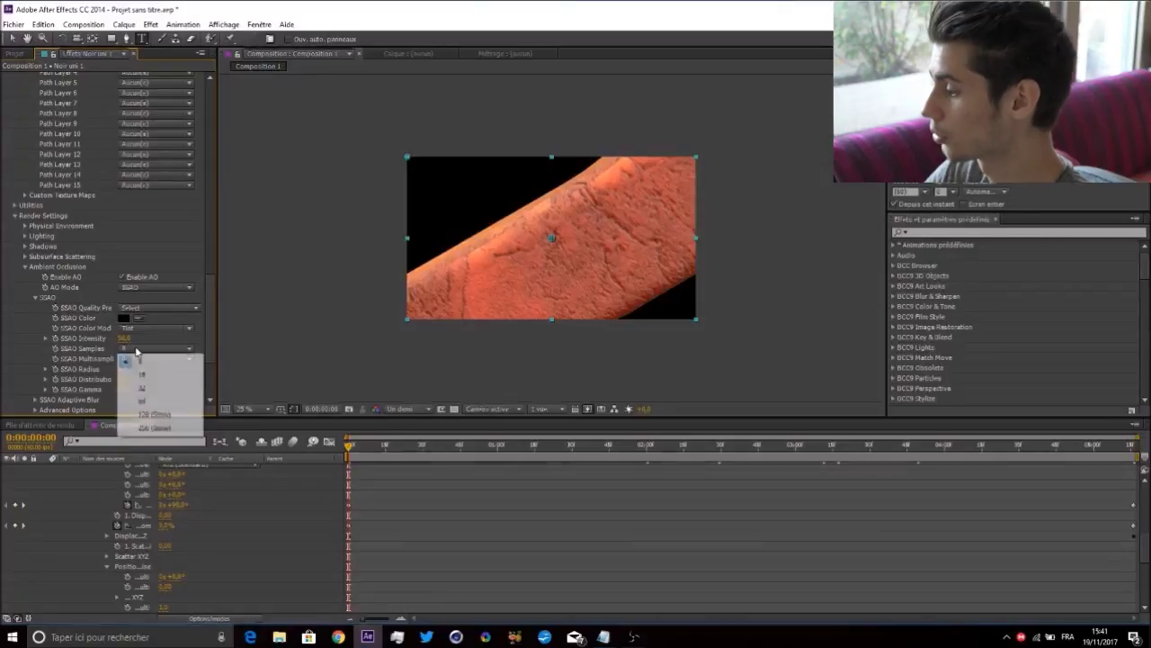
left_click(146, 428)
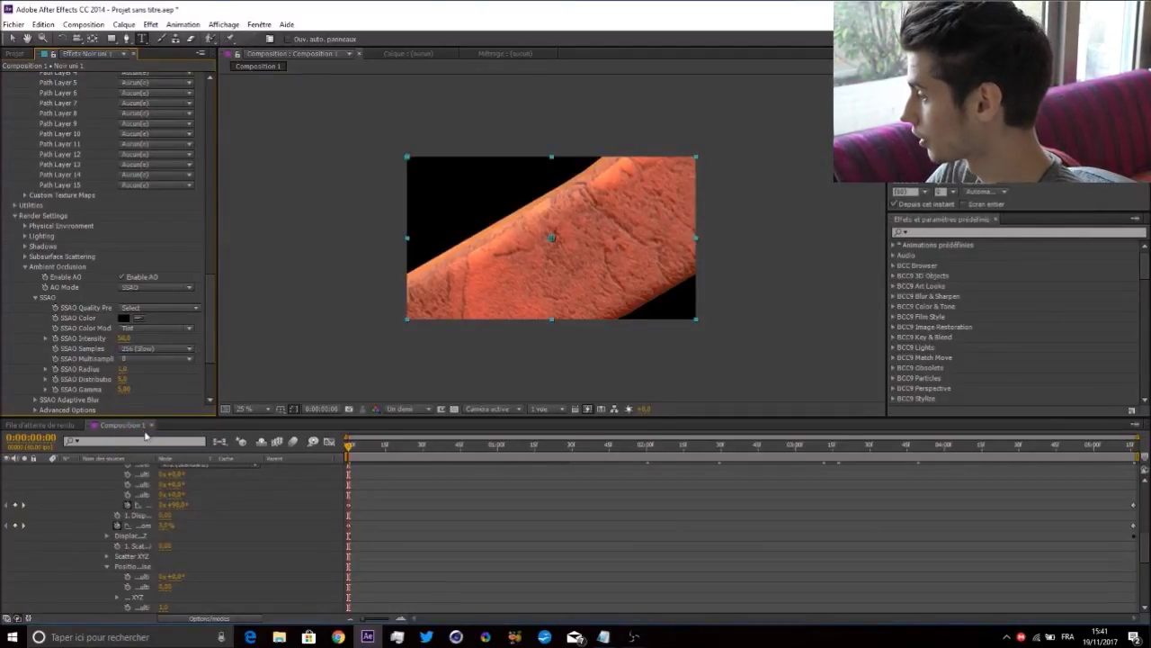
scroll(444, 534, "up", 10)
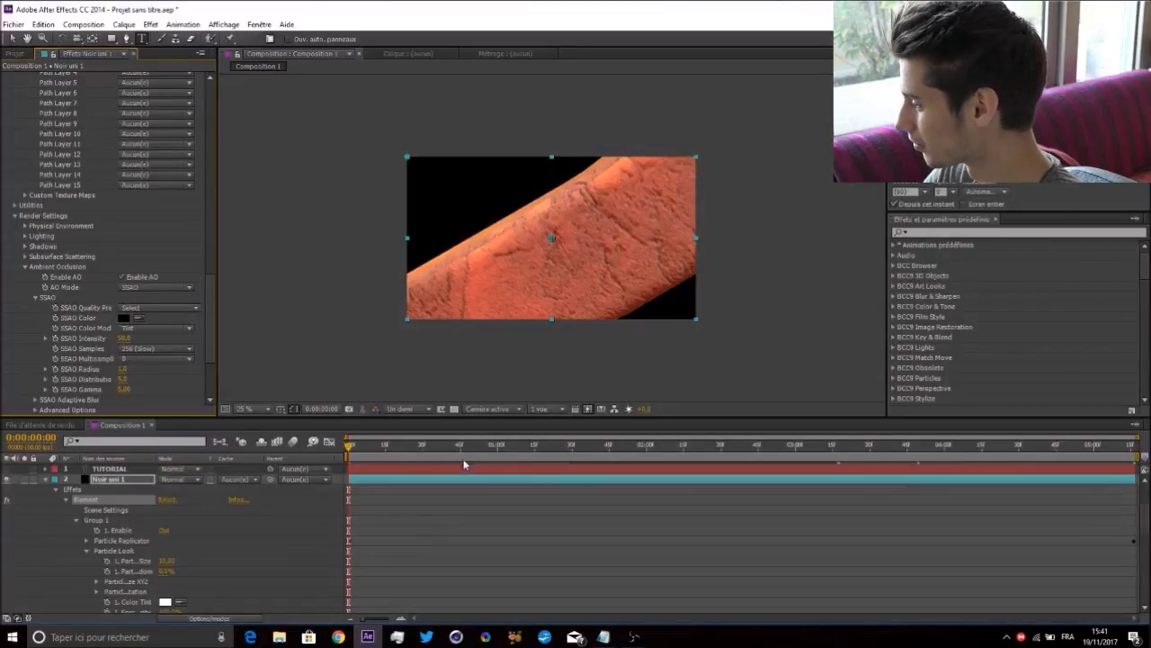
left_click(470, 448)
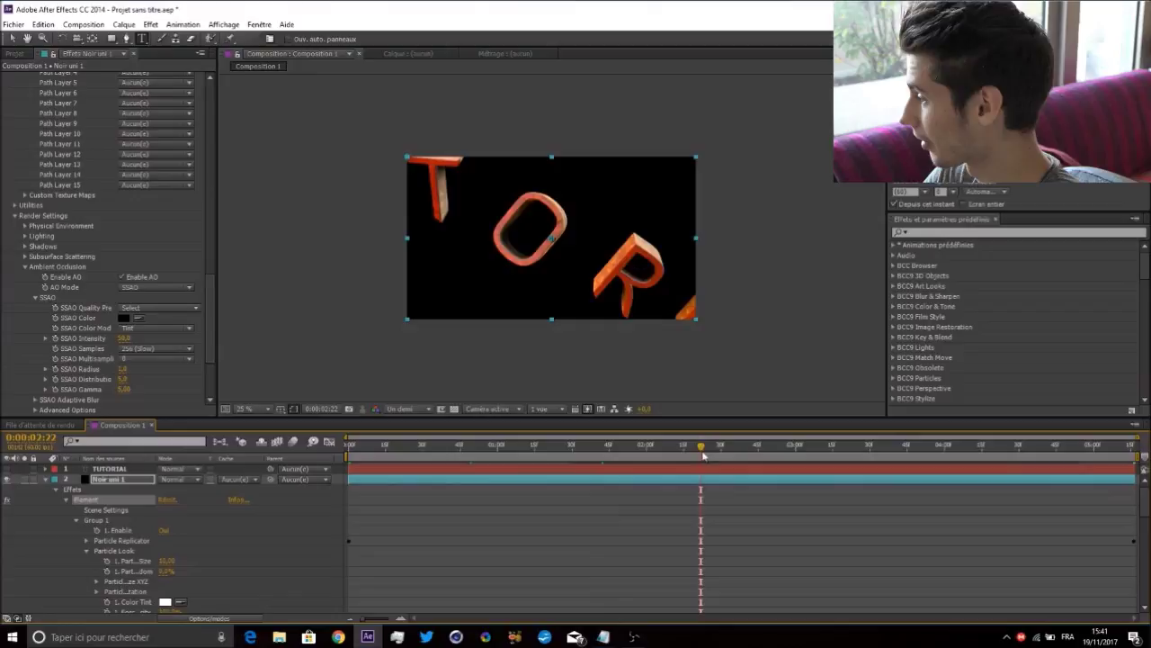
left_click(966, 447)
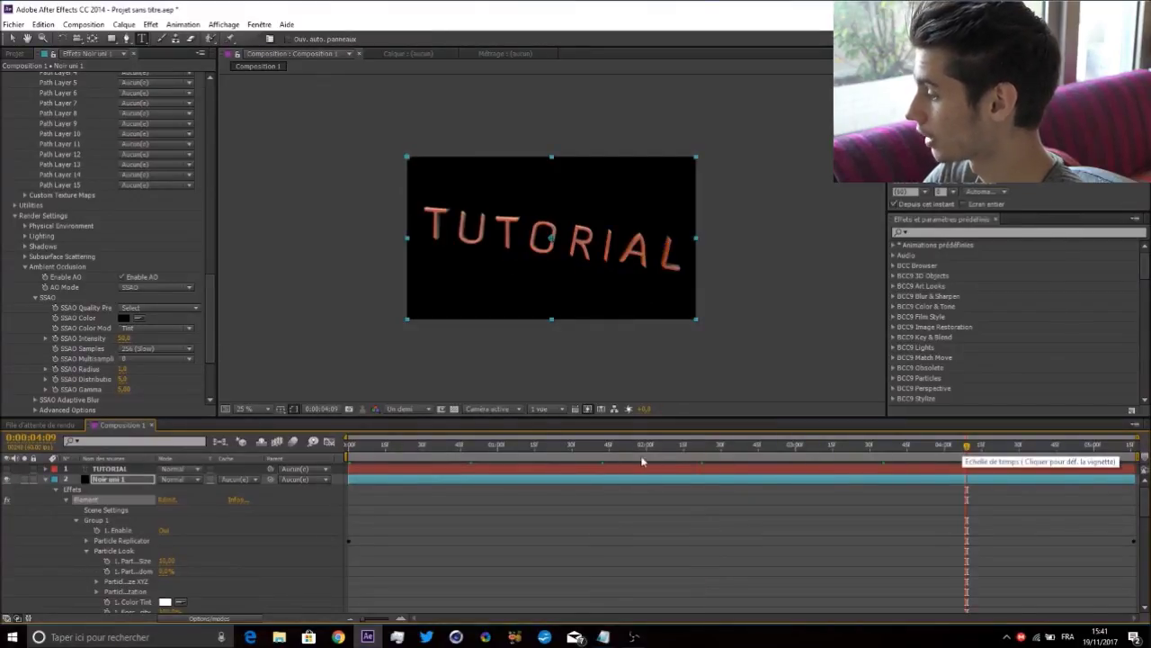
left_click(348, 456)
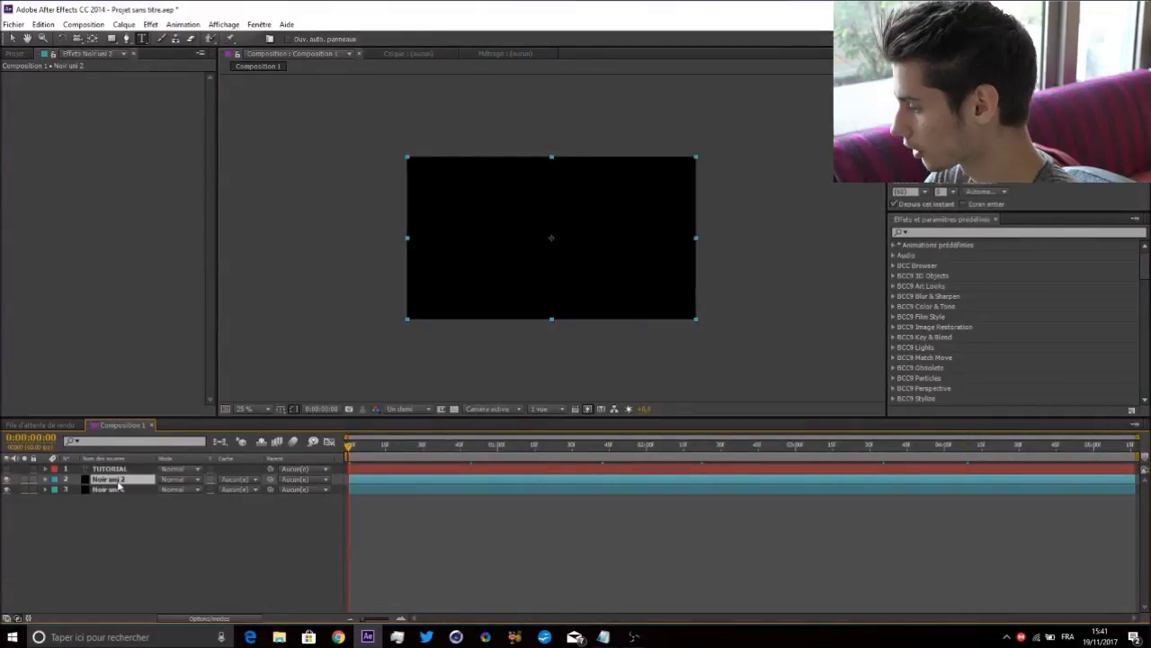
- Move the new solid Noir uni 2 below Noir uni 1 and apply BCC Clouds to it
left_click_drag(118, 481, 119, 502)
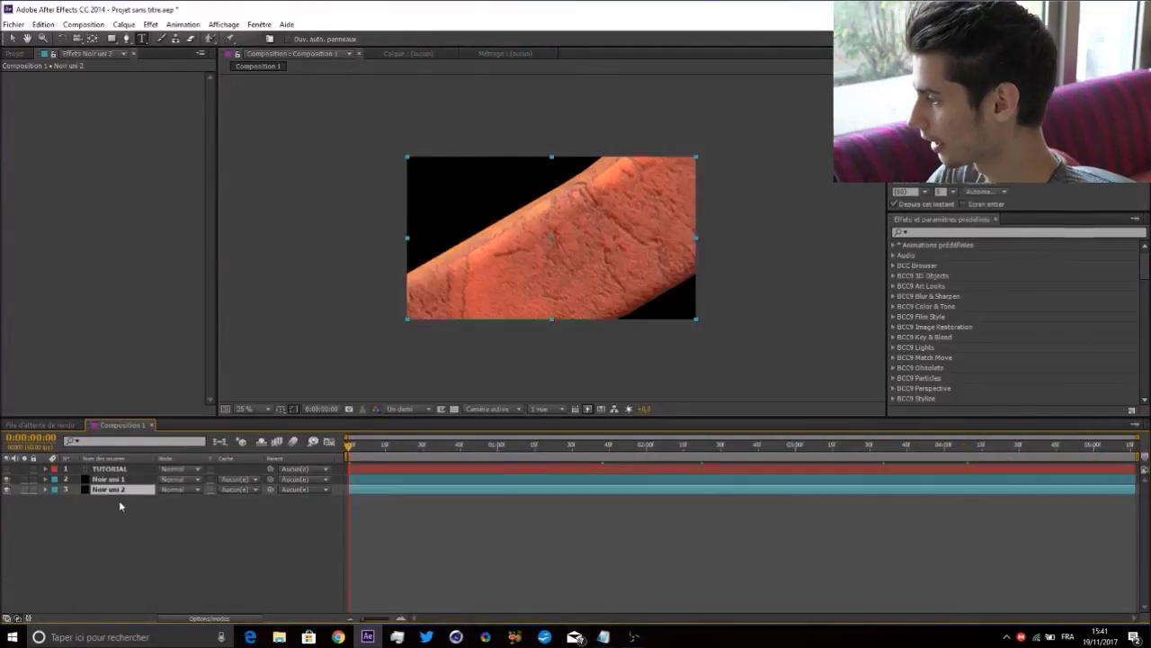
left_click(961, 233)
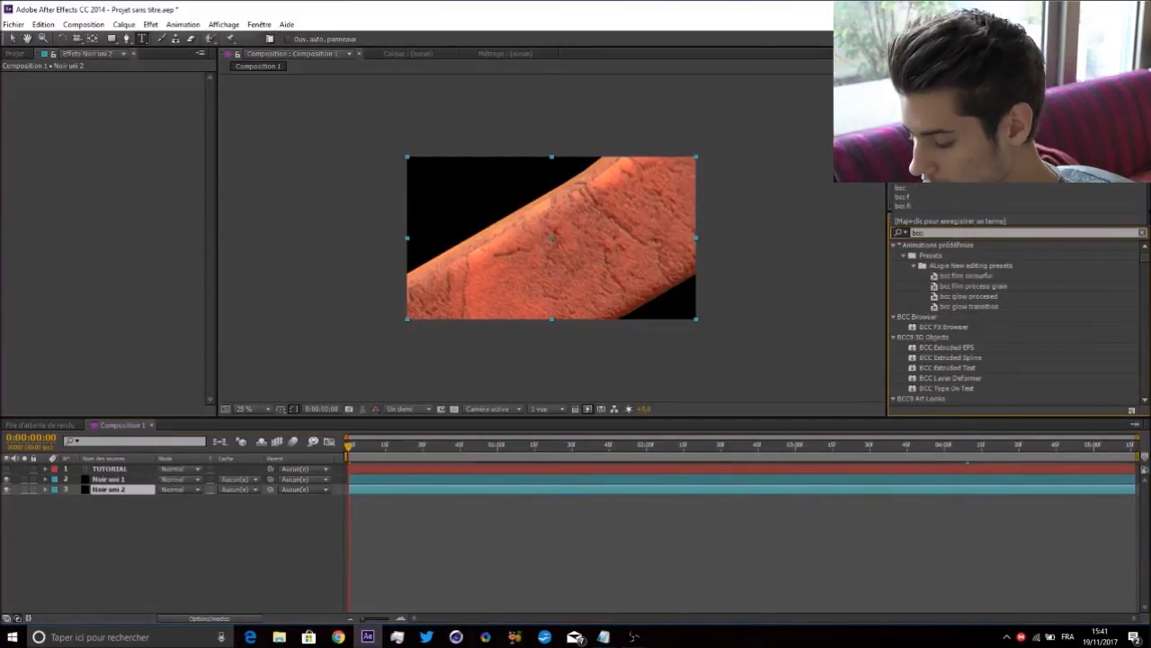
type("clo")
double_click(938, 265)
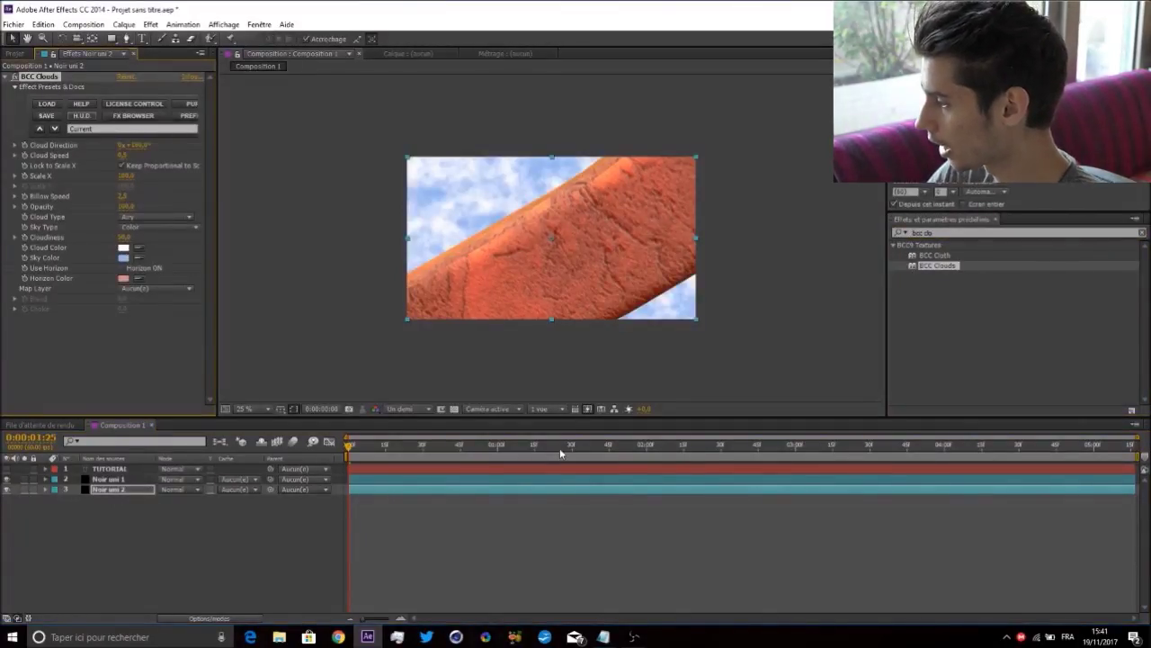
- Set the clouds' Cloud Speed to 5 and keyframe Scale X between the first frame and the end of the composition
key("Home")
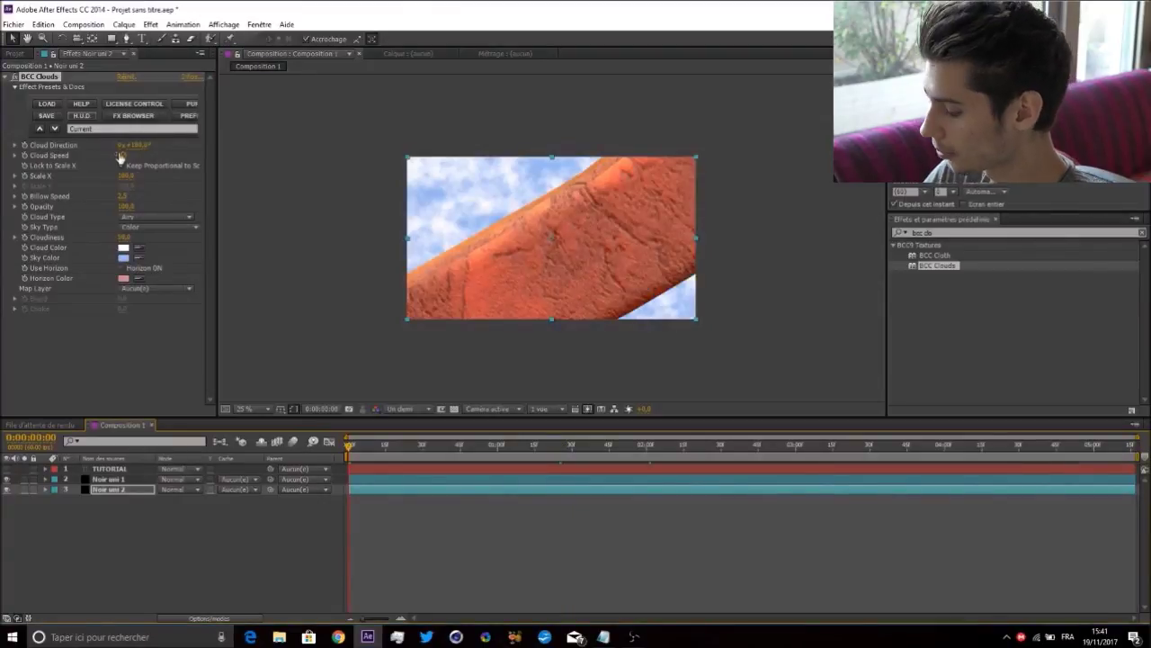
left_click(121, 155)
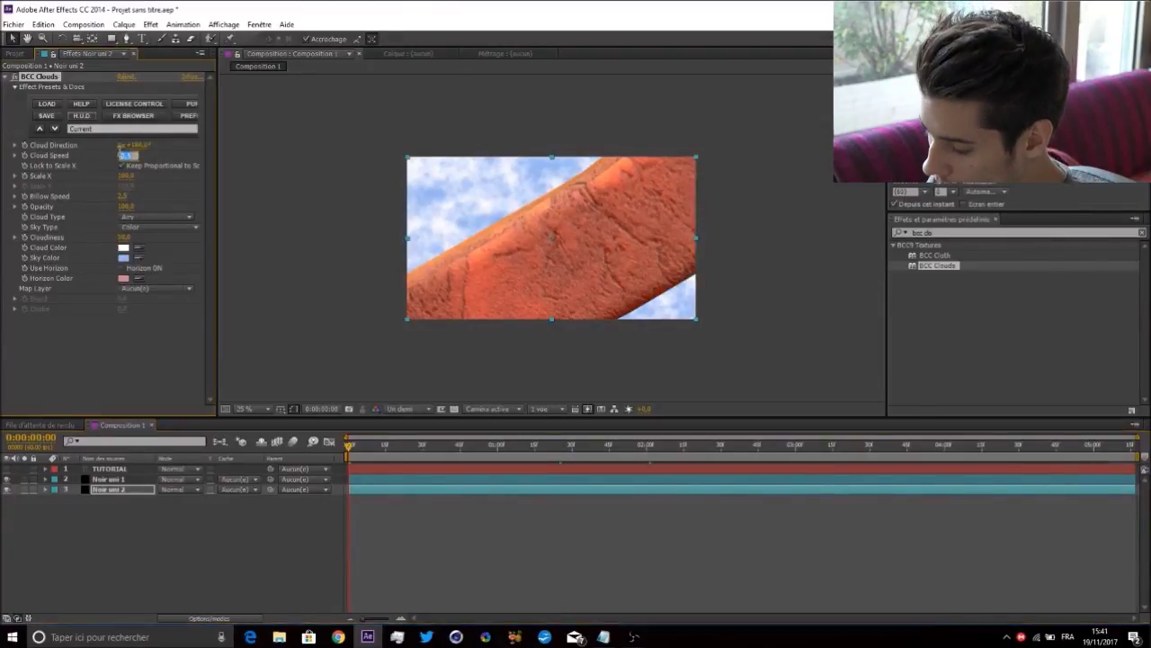
left_click(266, 246)
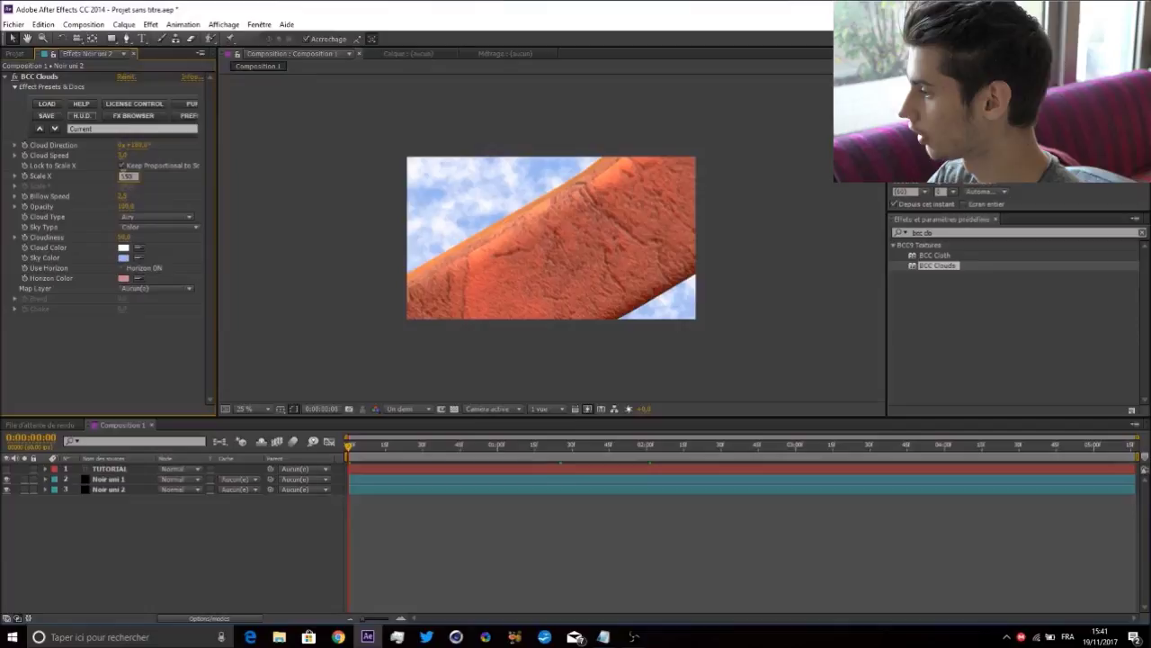
left_click(28, 177)
left_click(1131, 446)
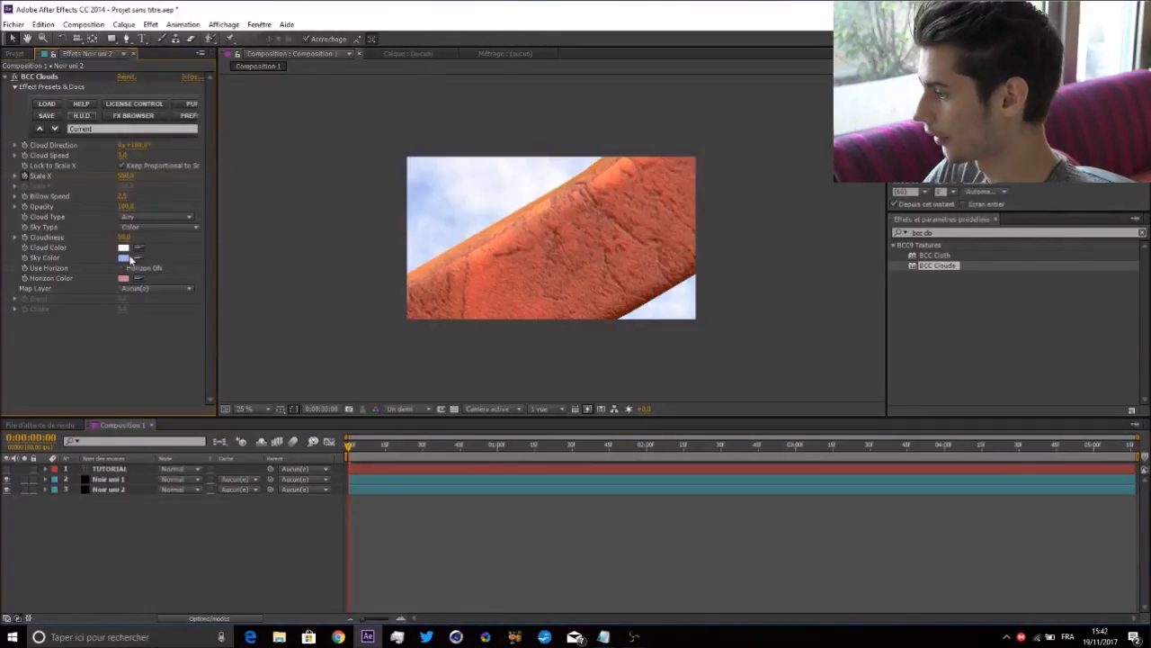
- Change the Sky Color of the BCC Clouds effect to pale yellow
left_click(124, 258)
left_click_drag(187, 125, 193, 164)
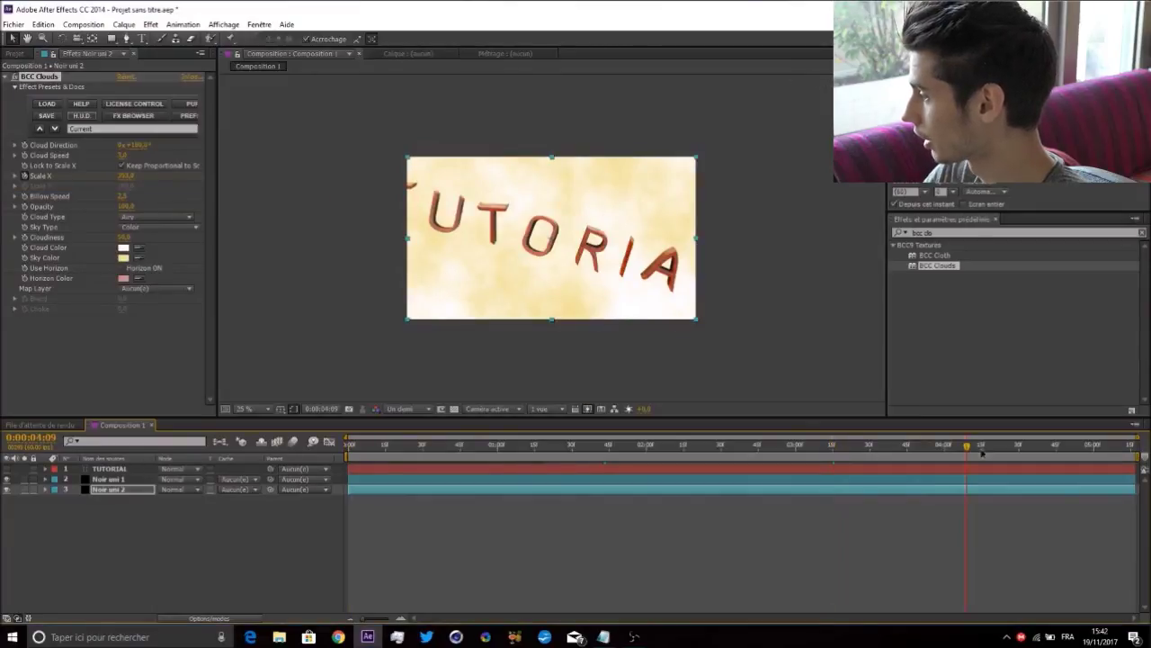
- Apply S_Distort to Noir uni 2, animating Amount from 0 to 4 and Rotate Warp Dir from 0 to 300 between 0:00:03:21 and 0:00:03:59
left_click(348, 445)
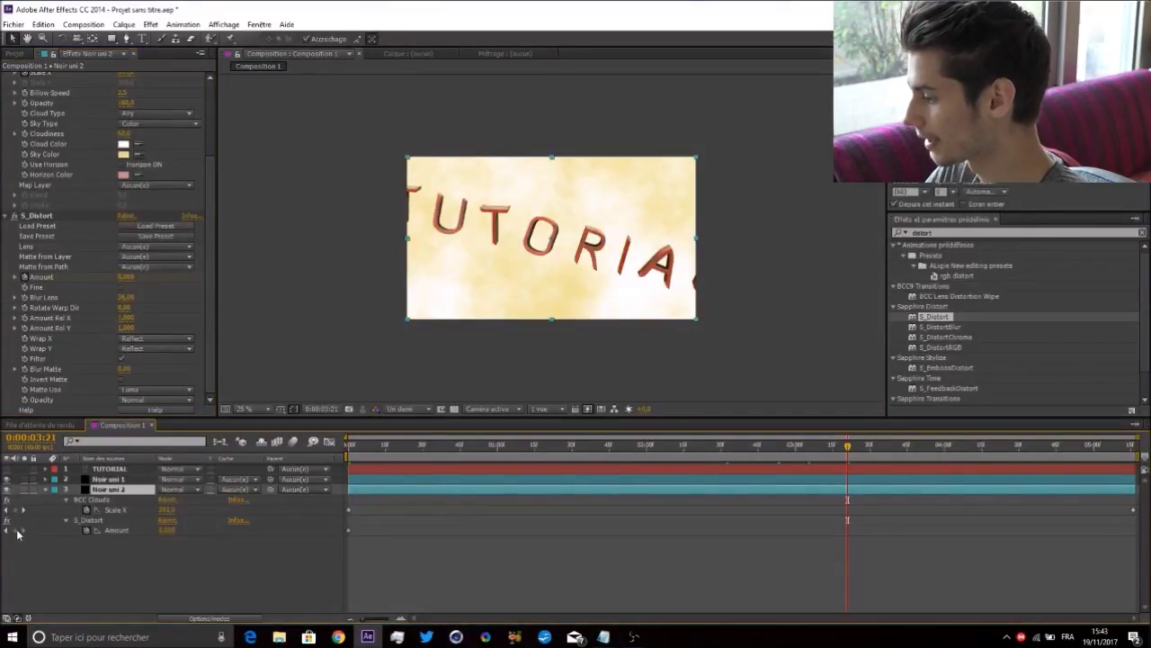
left_click(17, 531)
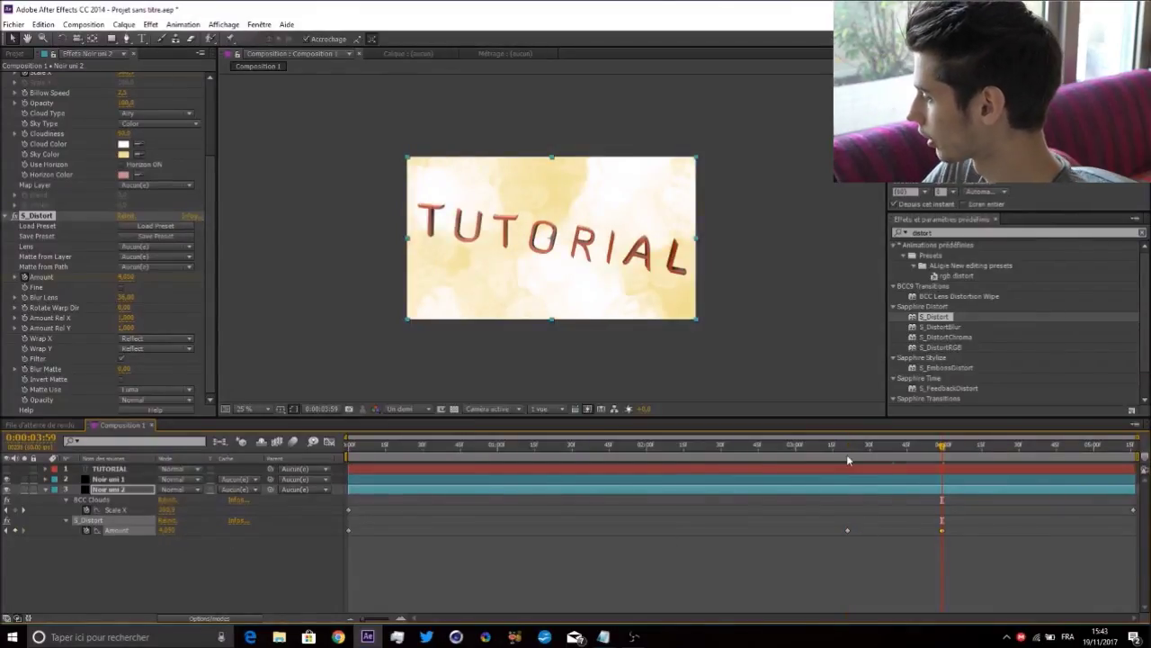
left_click(847, 454)
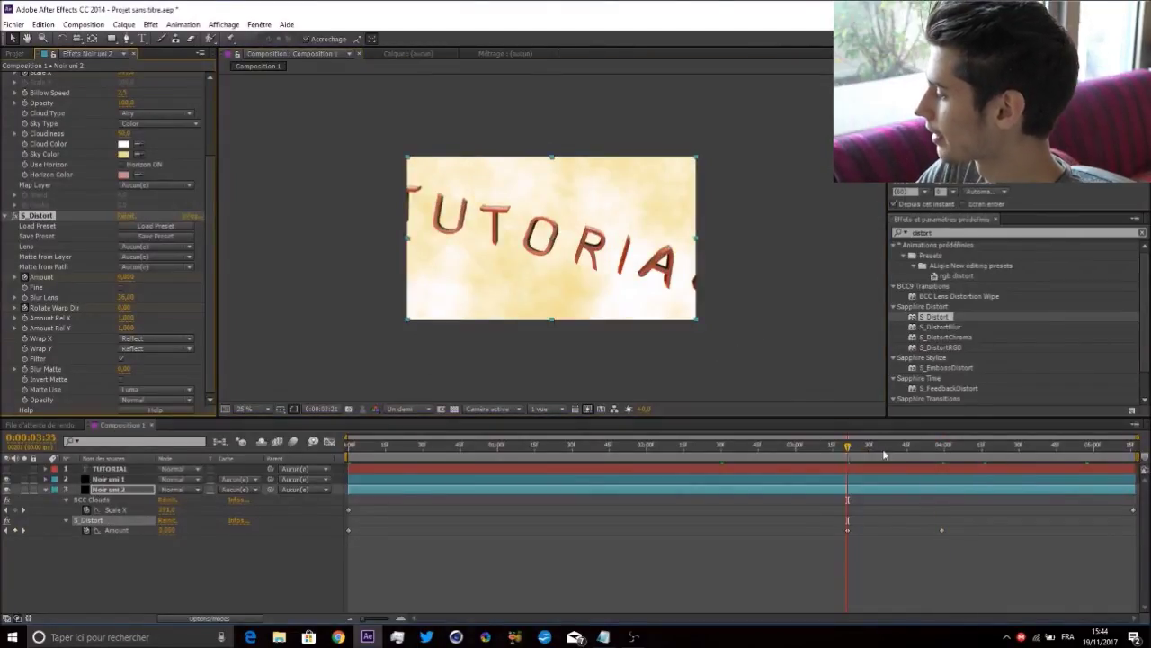
left_click(882, 450)
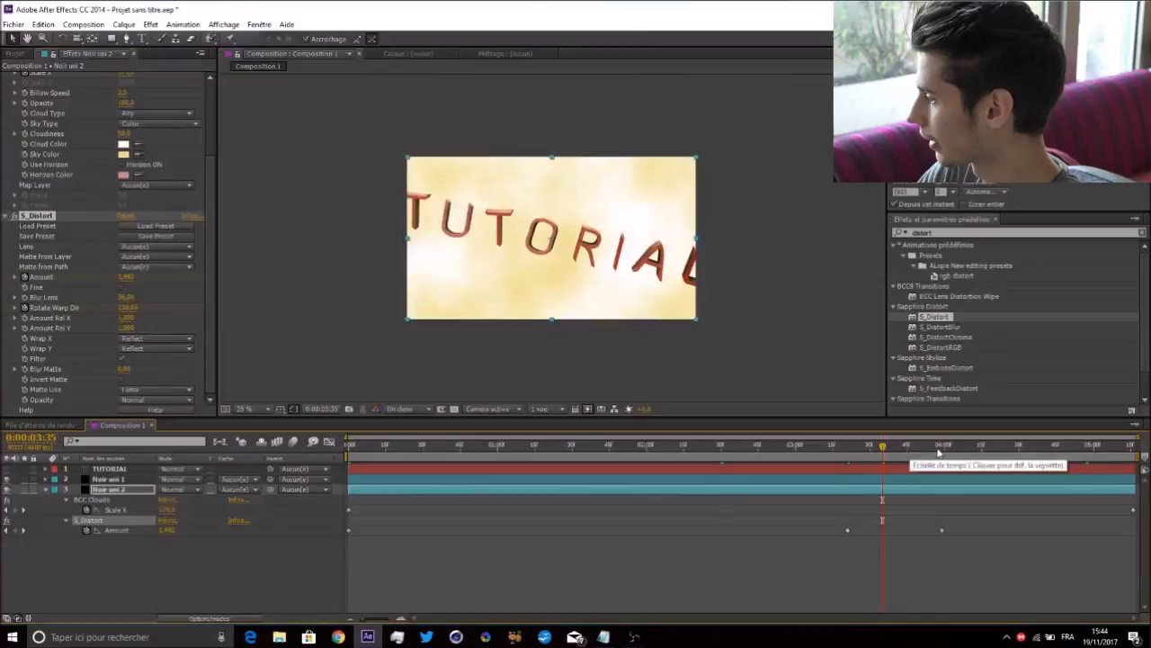
left_click_drag(938, 447, 1028, 447)
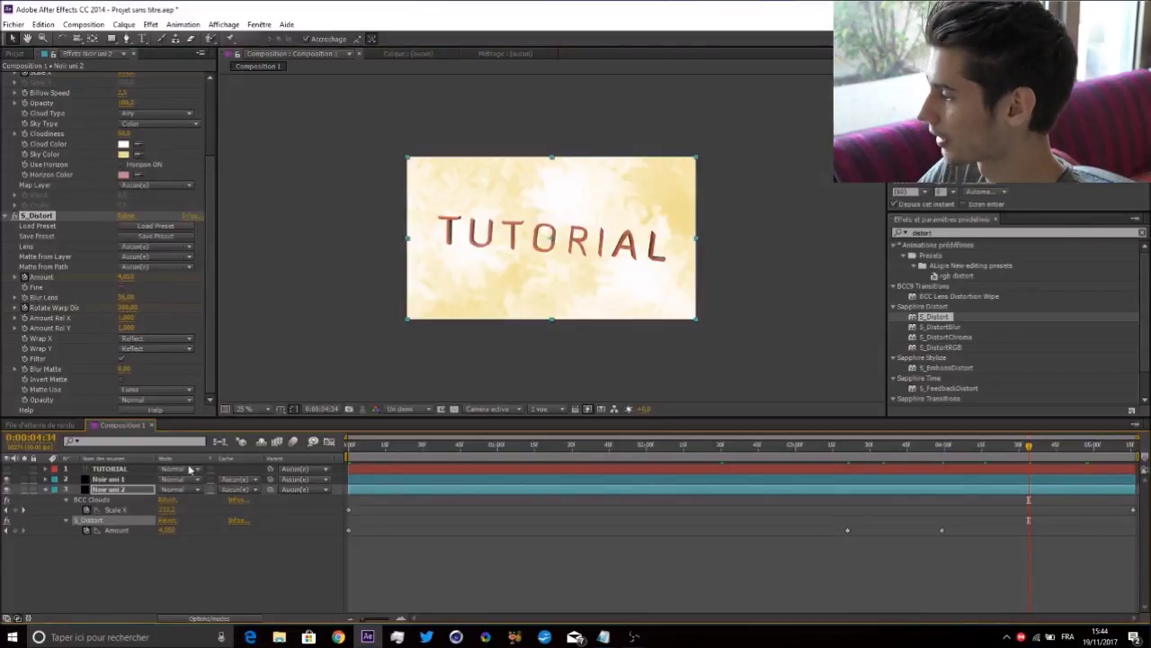
left_click(48, 491)
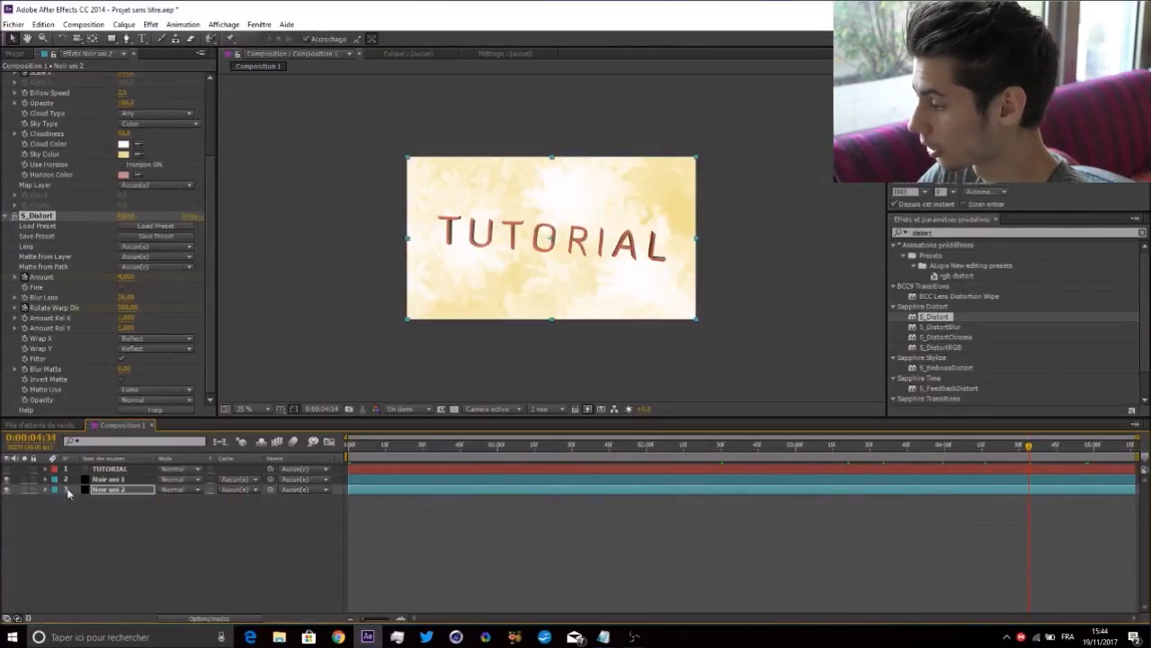
- Raise the contrast of the environment texture in the Element scene of Noir uni 1 and check the text at several times
left_click(108, 478)
left_click(60, 102)
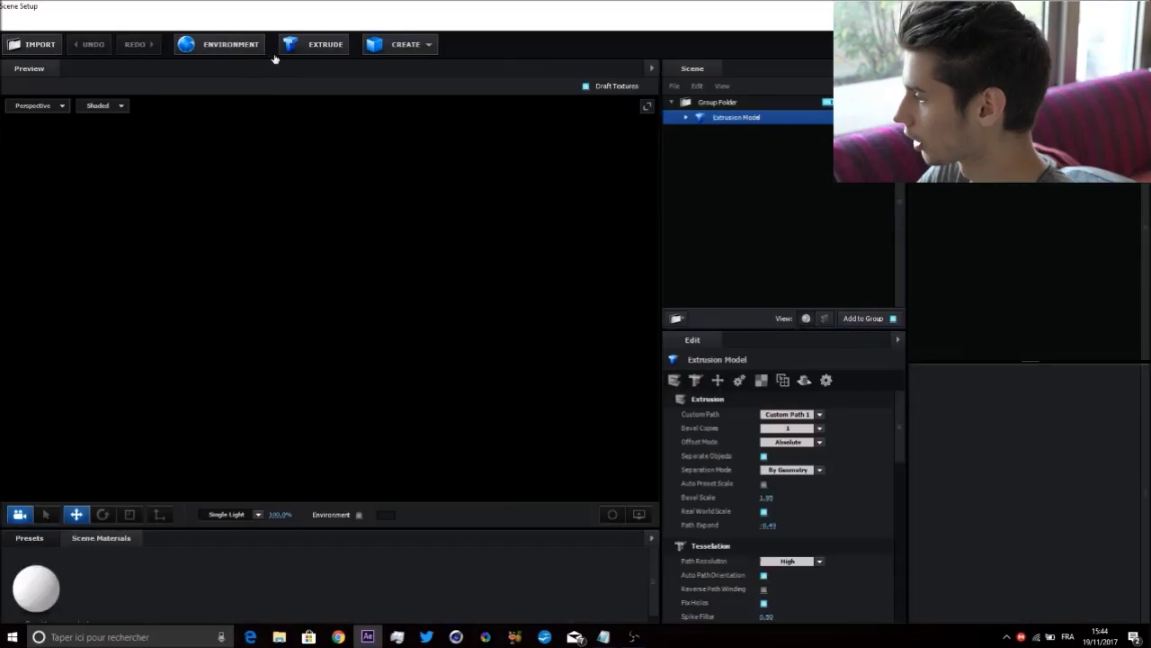
left_click(241, 44)
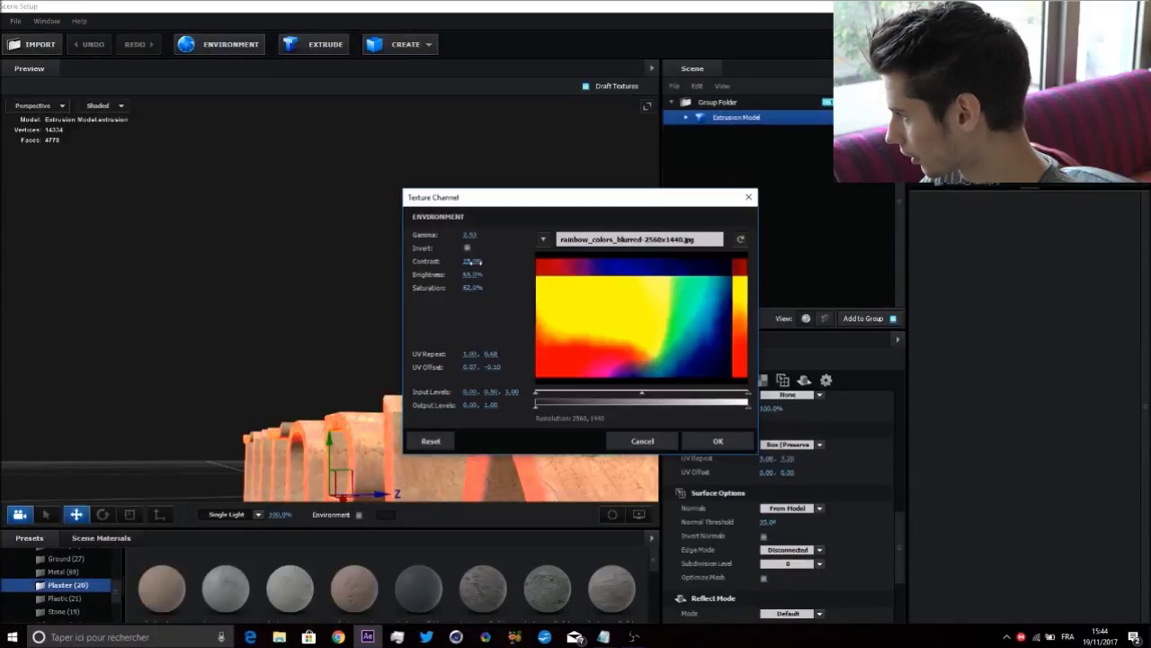
left_click_drag(474, 262, 479, 263)
left_click(739, 449)
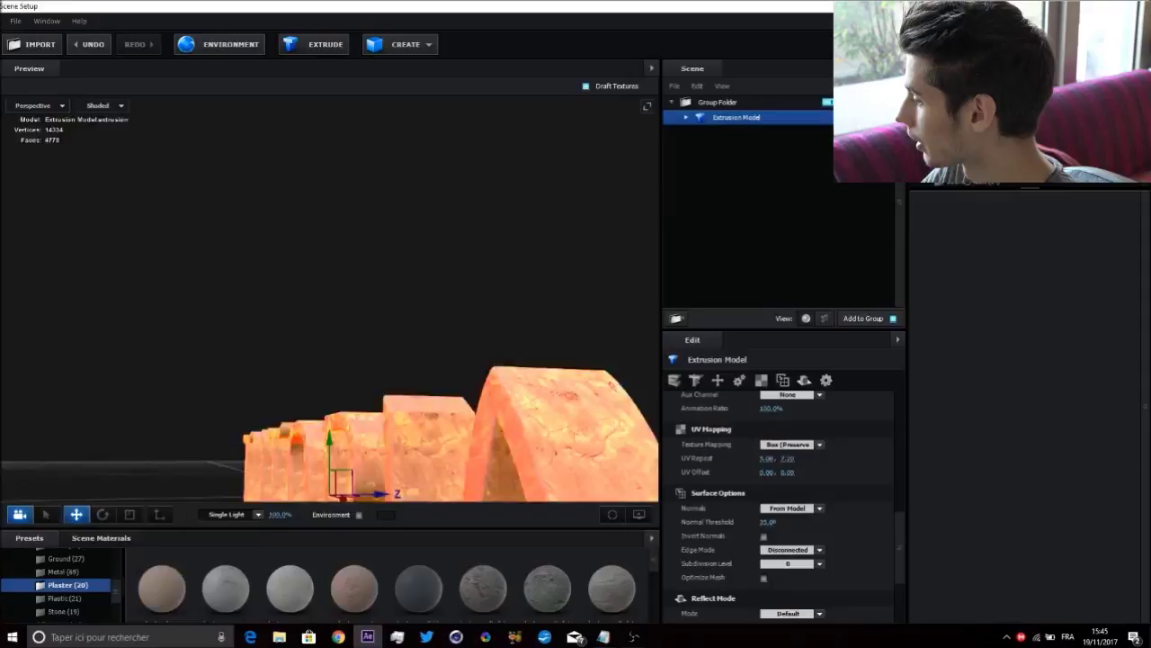
left_click(1120, 44)
left_click(531, 444)
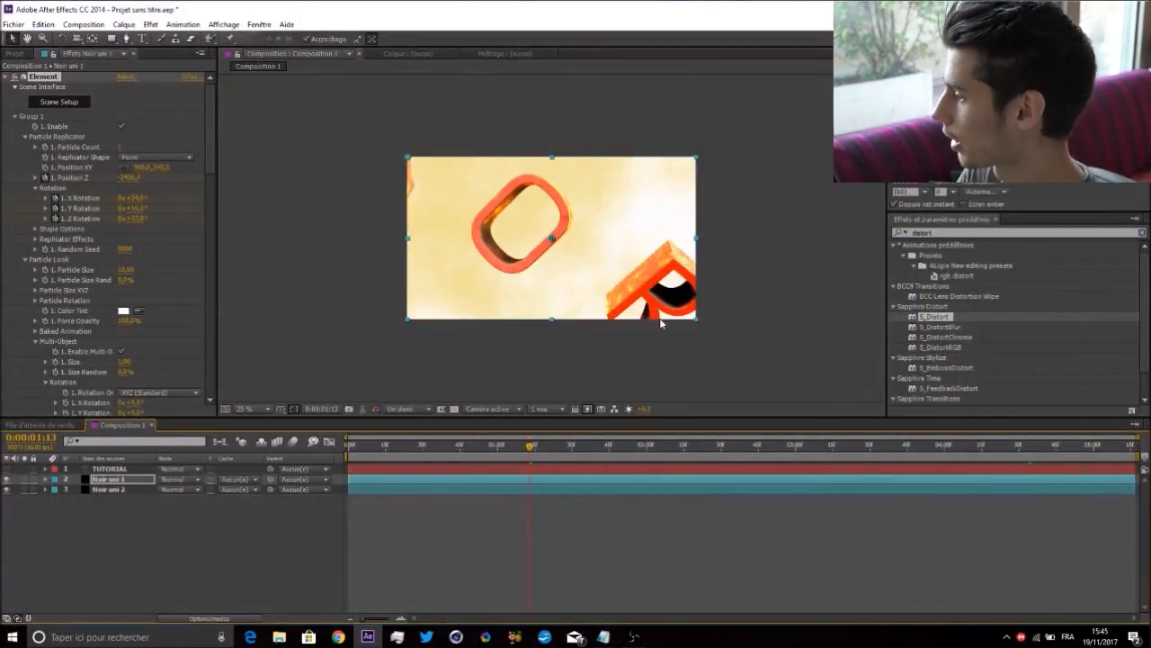
left_click(893, 459)
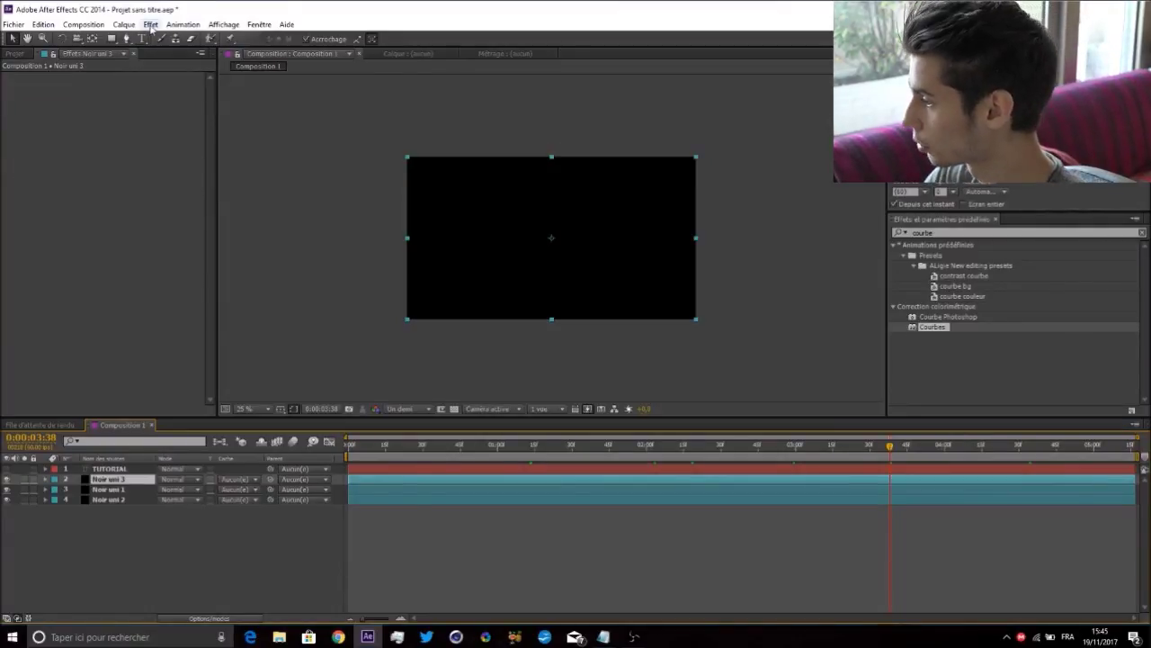
- Apply Optical Flares to the new solid Noir uni 3 and load the Beached preset from the Light presets
left_click(150, 24)
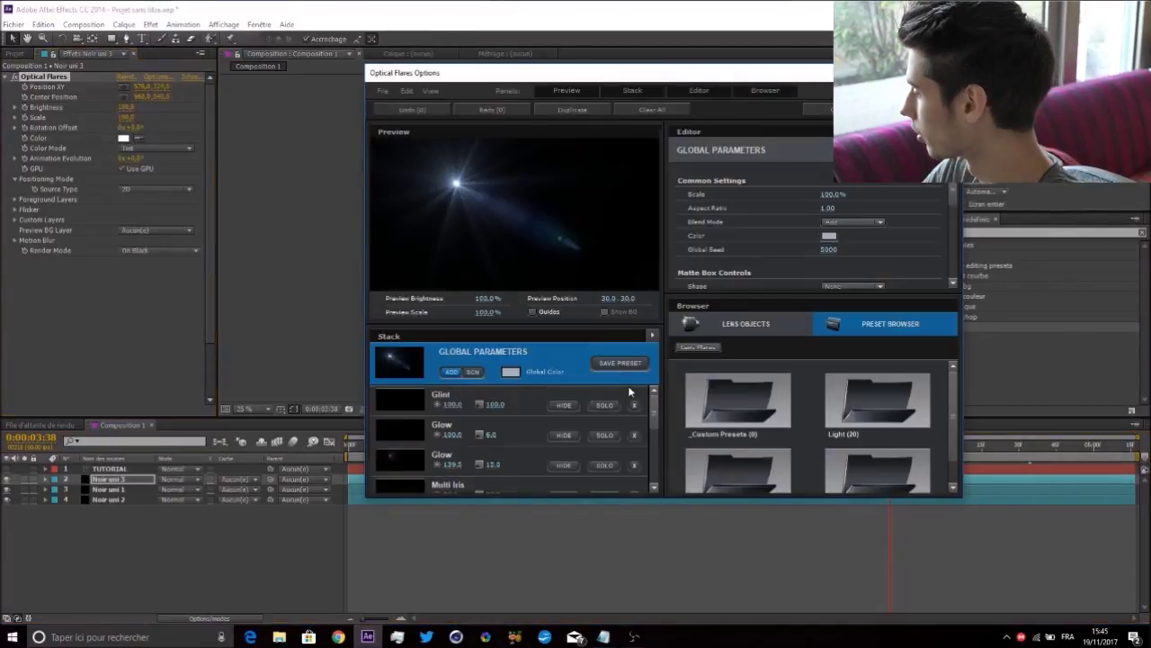
left_click(910, 415)
scroll(903, 421, "down", 5)
left_click(878, 401)
- Set the flare's lens texture image to Dirty in the global parameters
scroll(898, 230, "down", 1)
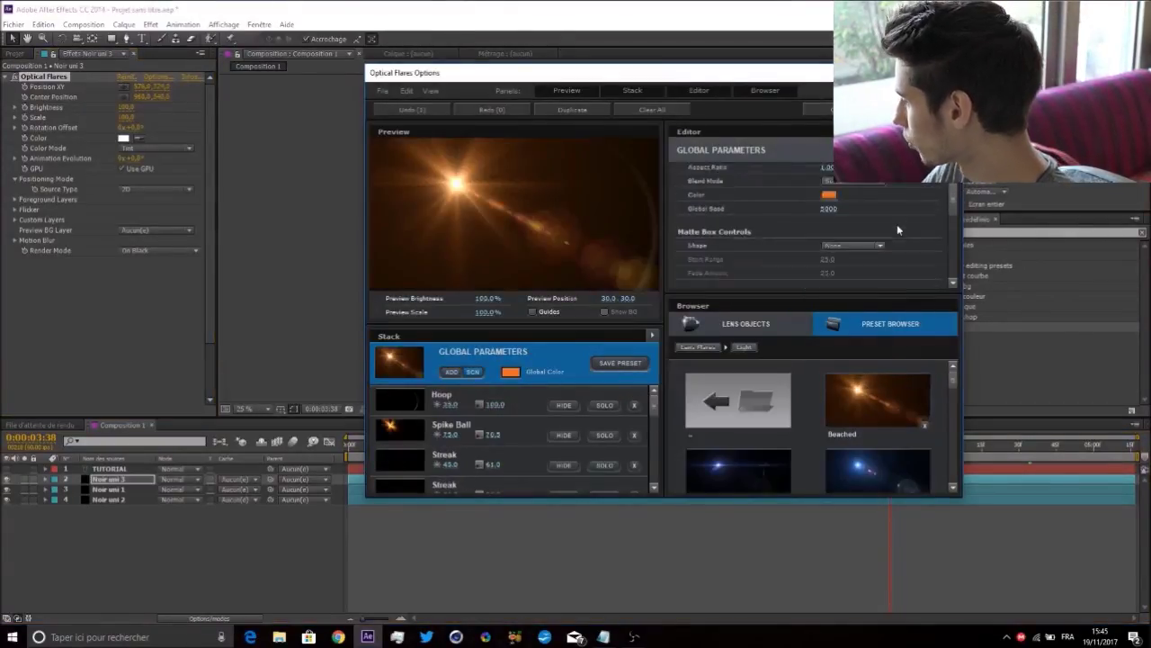
scroll(895, 227, "down", 3)
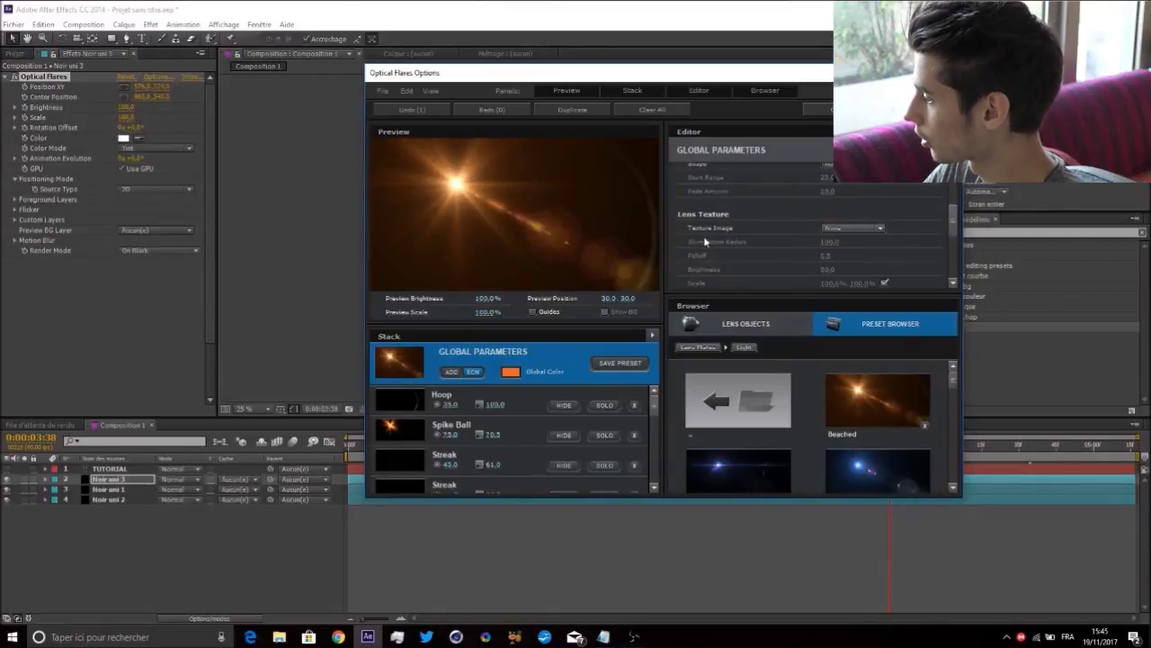
left_click(830, 225)
left_click(859, 279)
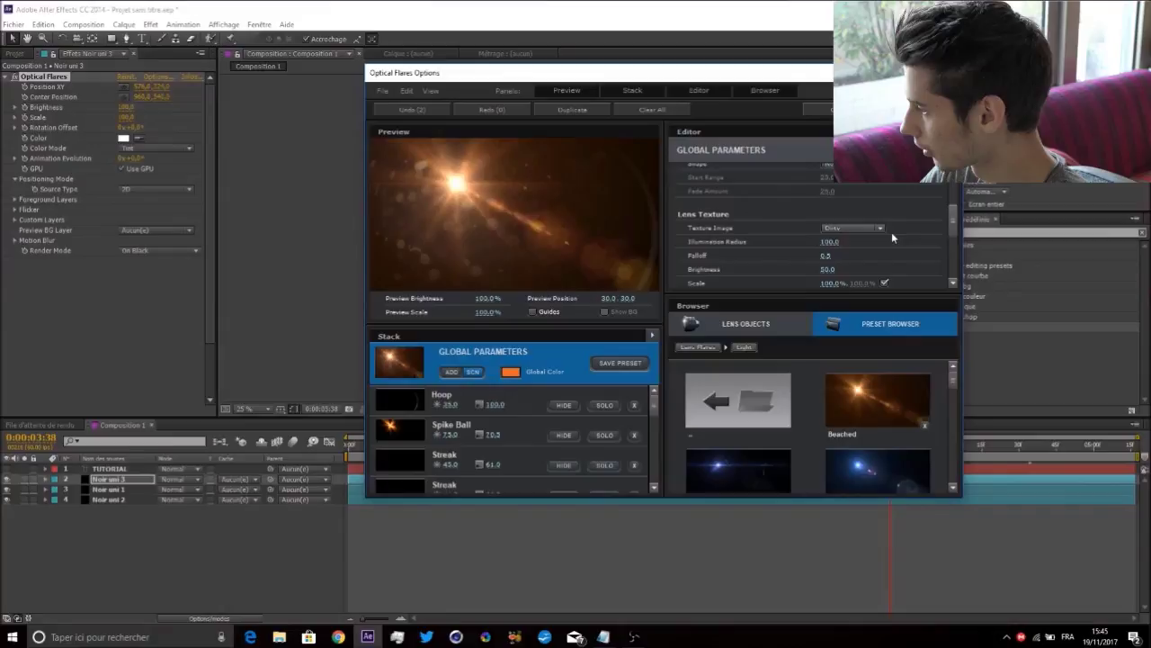
- Solo the Glow element in the flare stack and set the blending mode of Noir uni 3 to Ecran
scroll(566, 431, "down", 2)
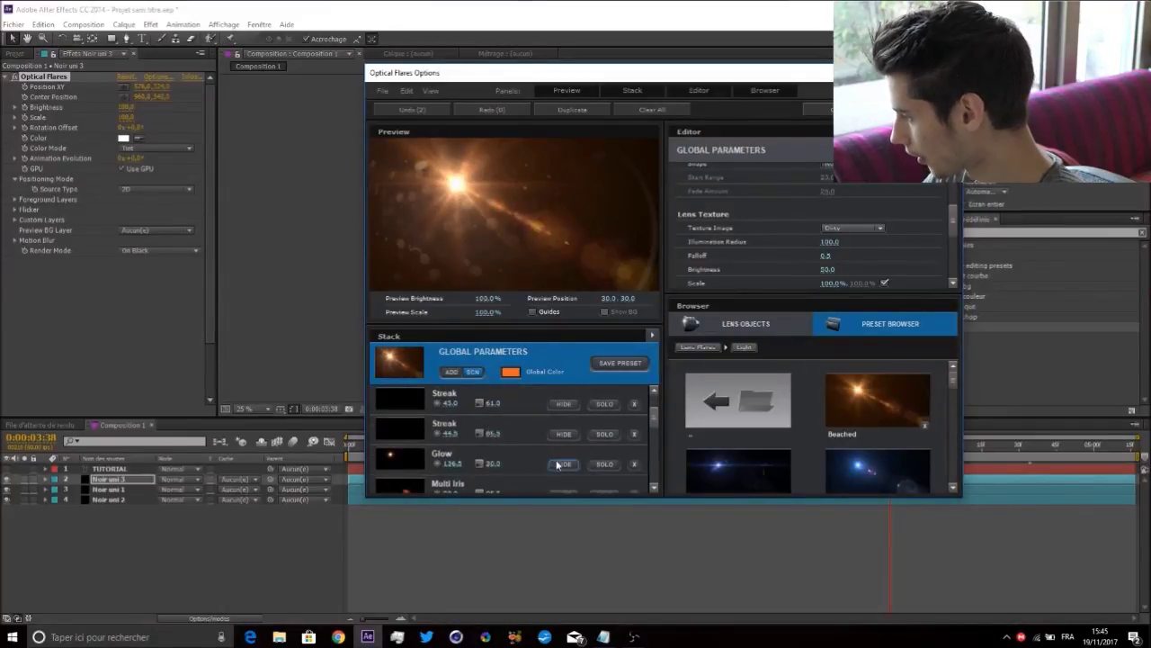
left_click(596, 466)
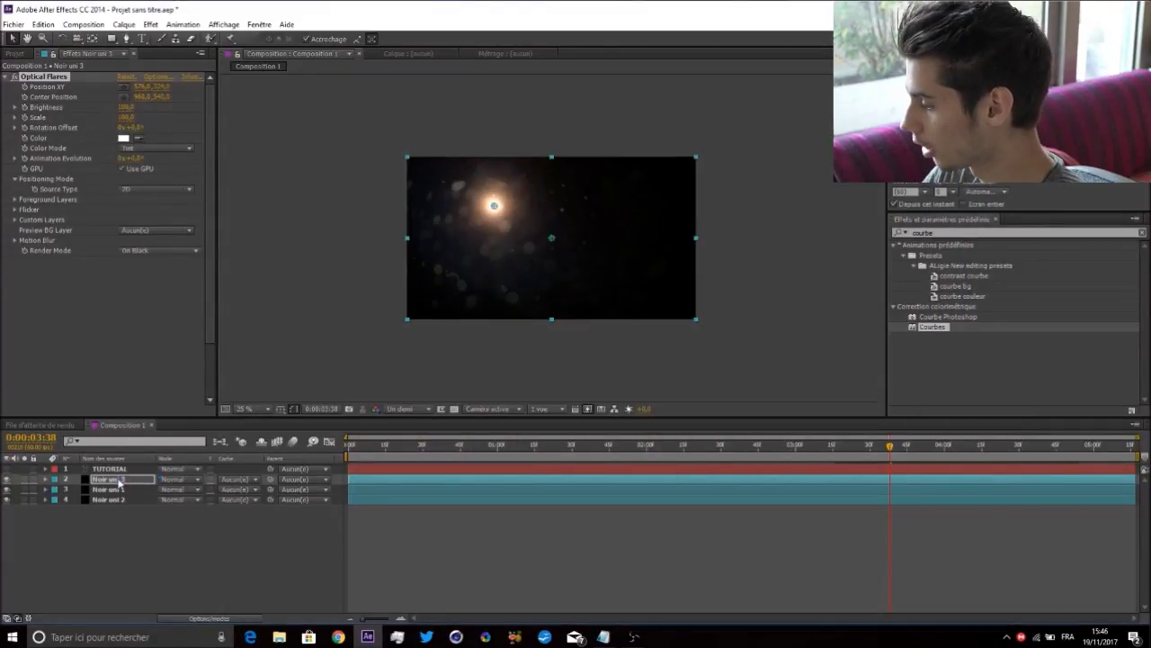
left_click(177, 478)
left_click(242, 256)
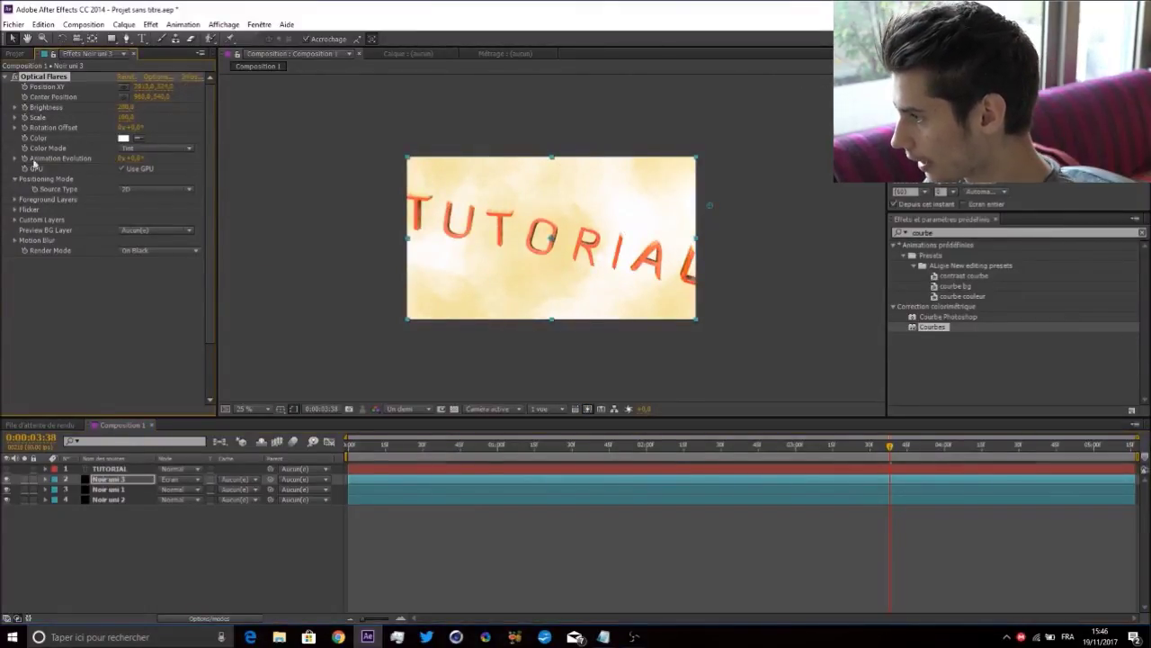
- Adjust the Flicker speed and amount of Optical Flares on Noir uni 3 and check the flare at several times
left_click(15, 208)
left_click(153, 189)
left_click(114, 236)
left_click(124, 231)
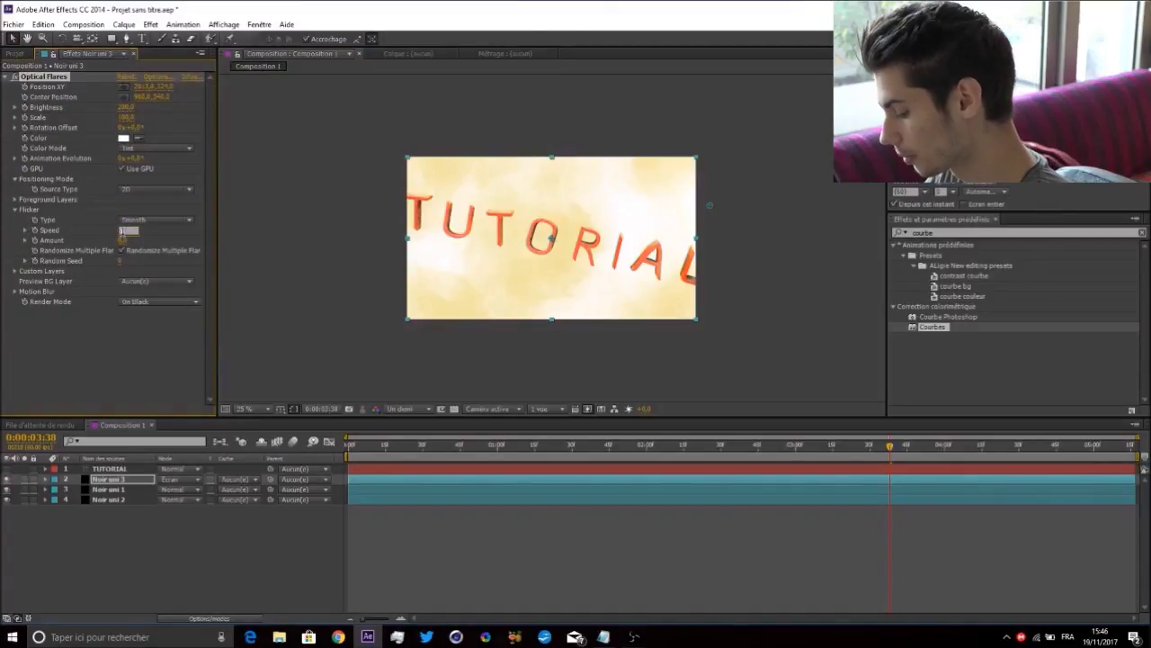
type("20")
left_click(120, 499)
left_click(122, 482)
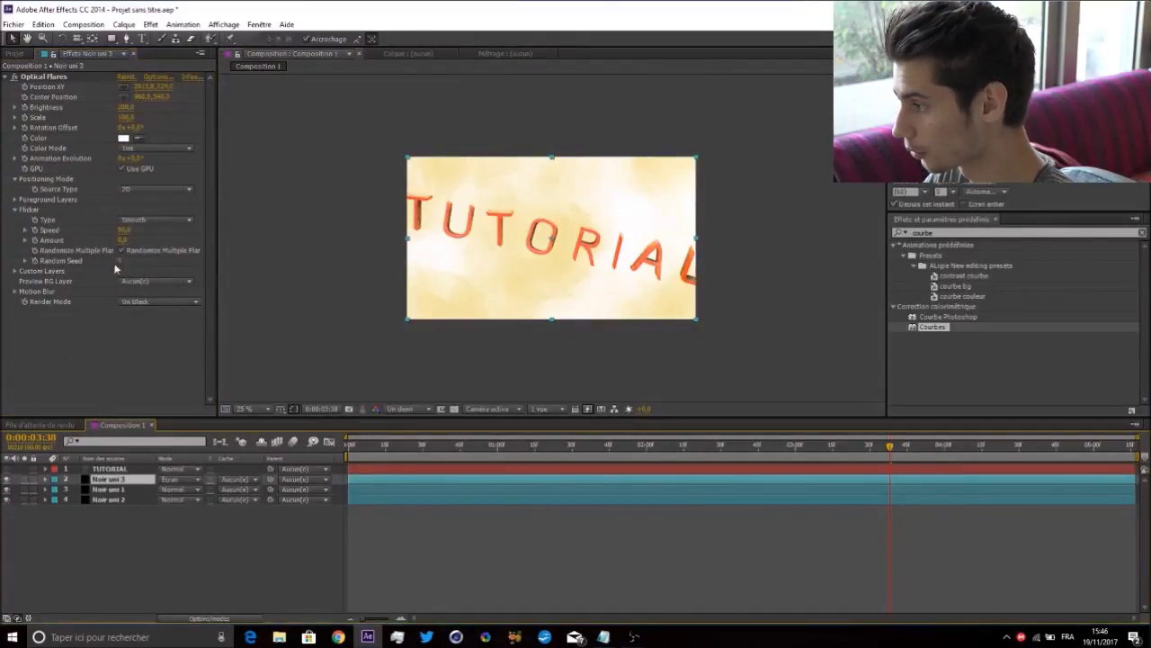
left_click(508, 445)
left_click(618, 445)
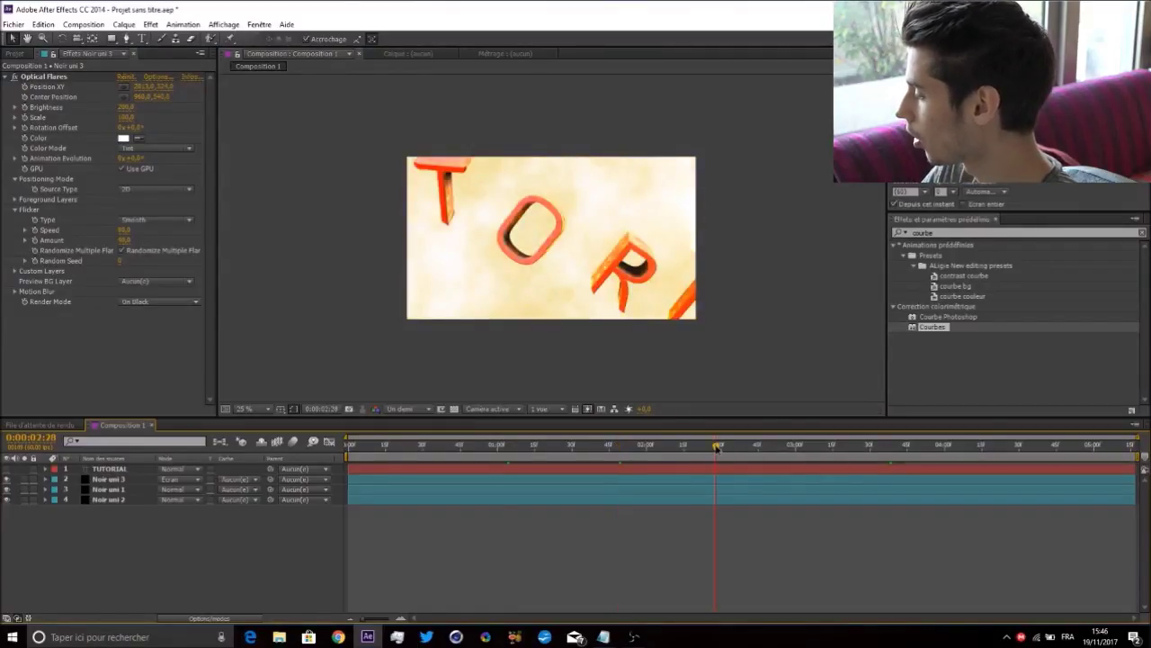
left_click(900, 447)
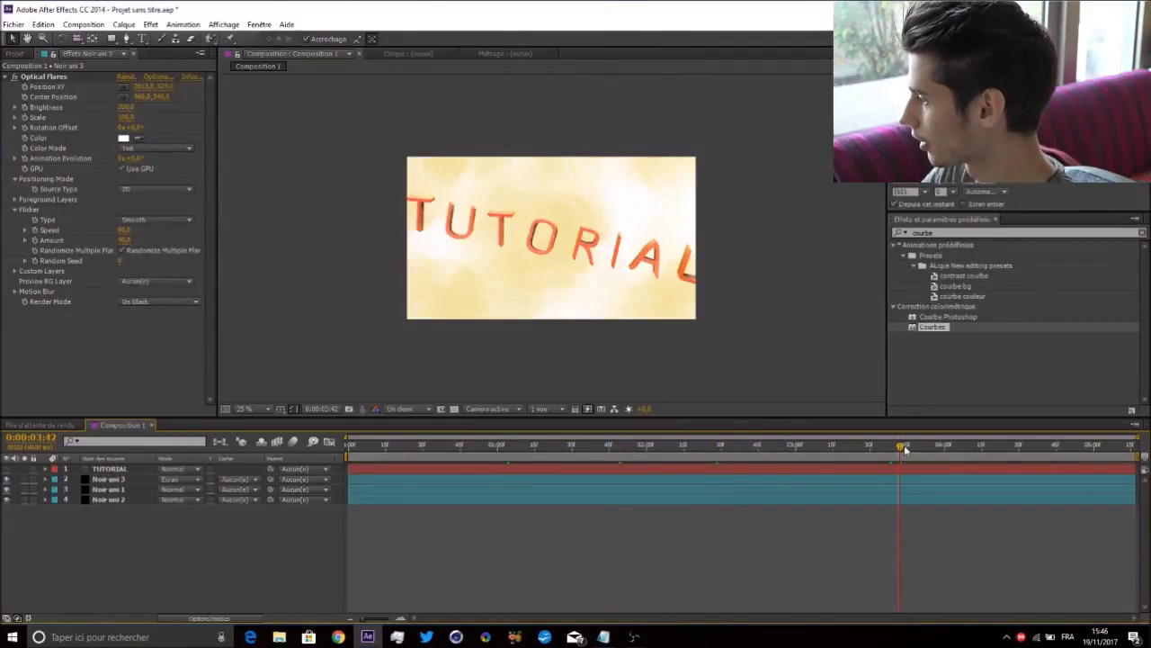
left_click(980, 447)
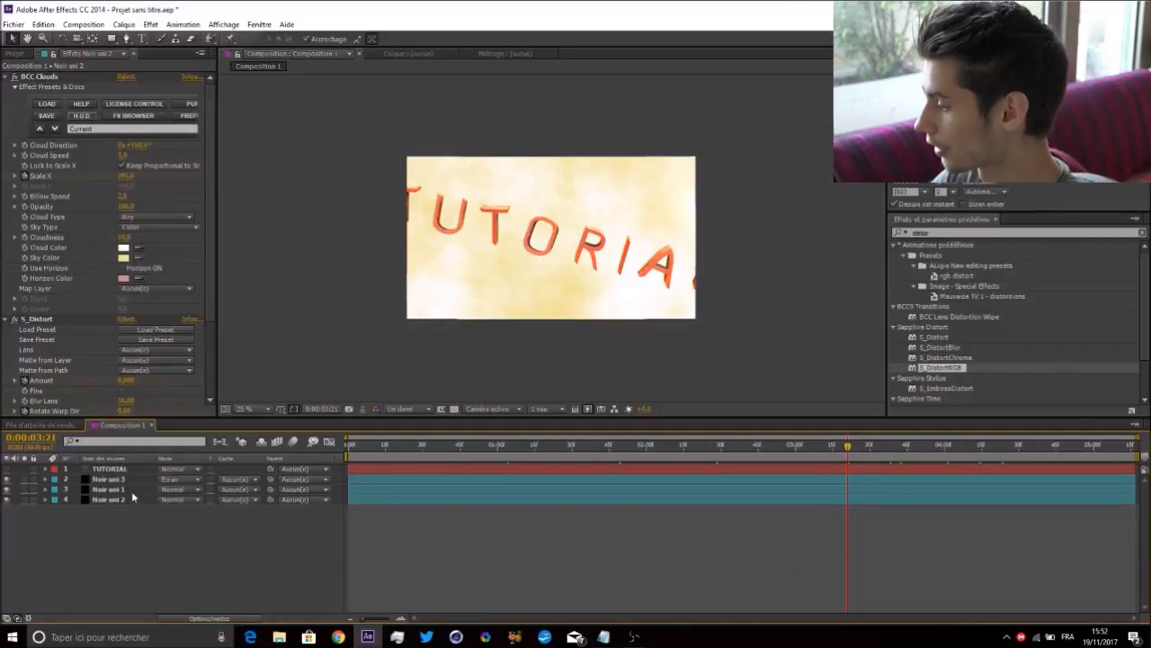
- Apply Easy Ease to all the animated Element keyframes of Noir uni 1
left_click(130, 490)
key("u")
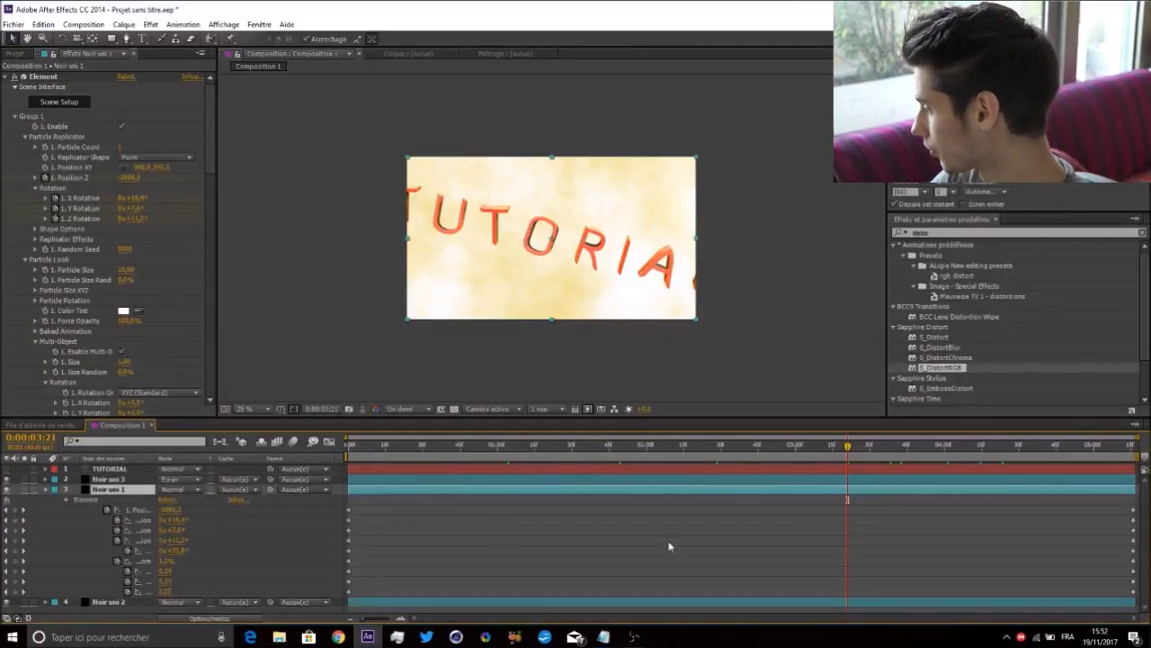
left_click_drag(346, 504, 1139, 594)
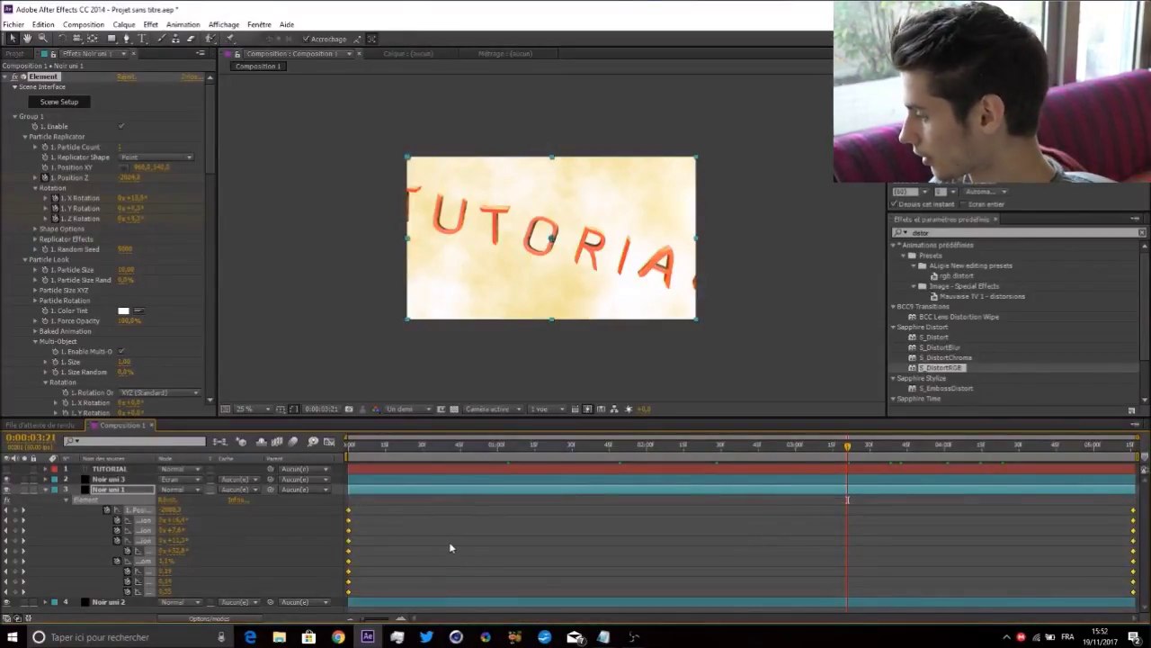
key("F9")
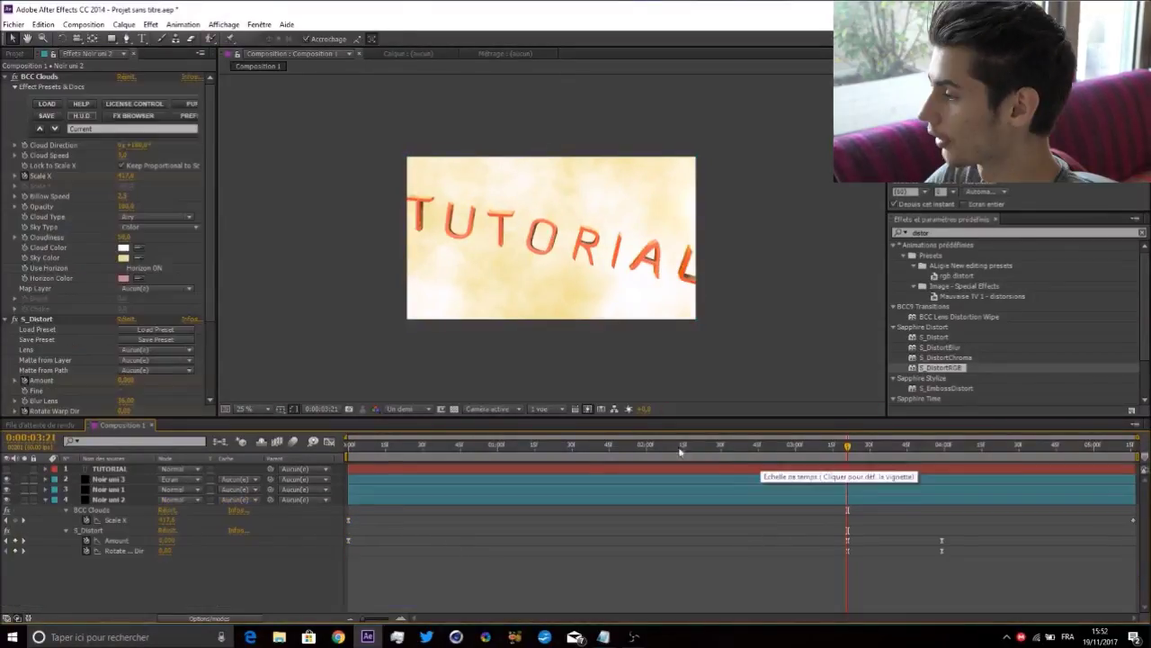
- Nest Composition 1 in a new composition, Composition 2, with the frame rate set to 25 fps
left_click(27, 55)
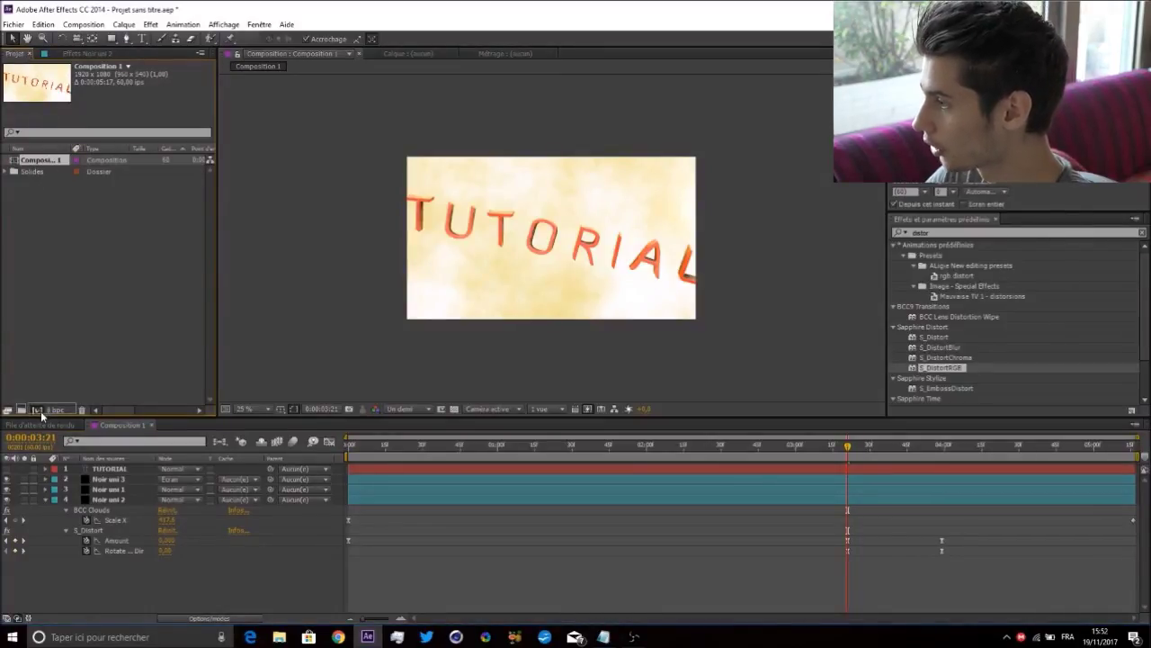
left_click_drag(42, 414, 39, 411)
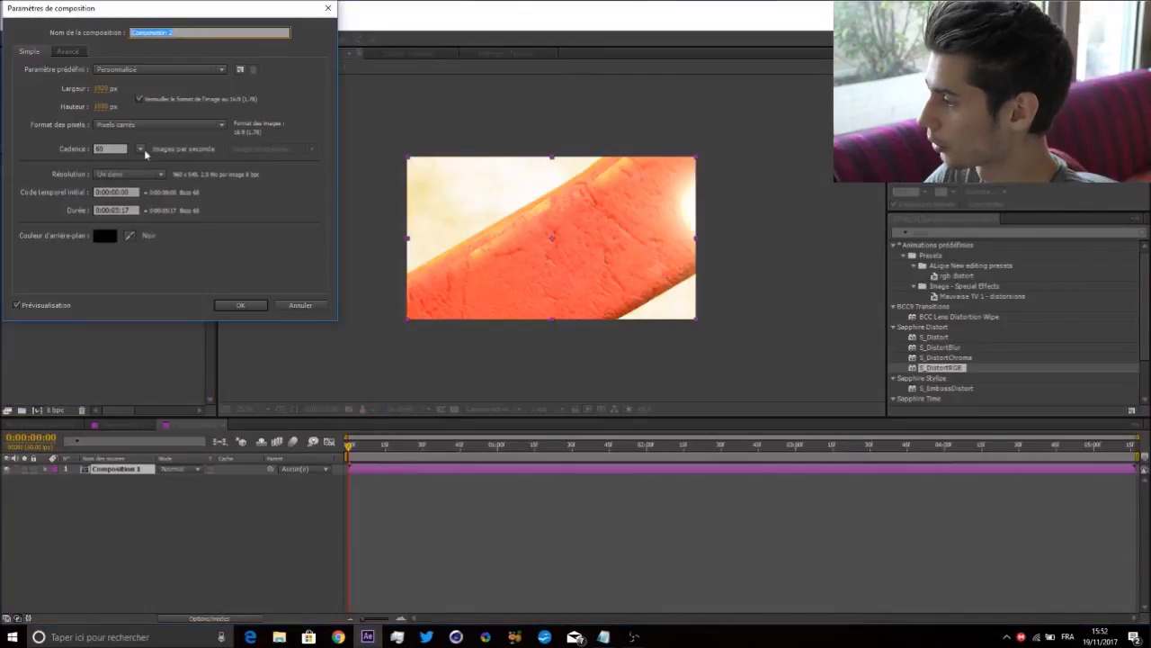
left_click(141, 151)
left_click(160, 230)
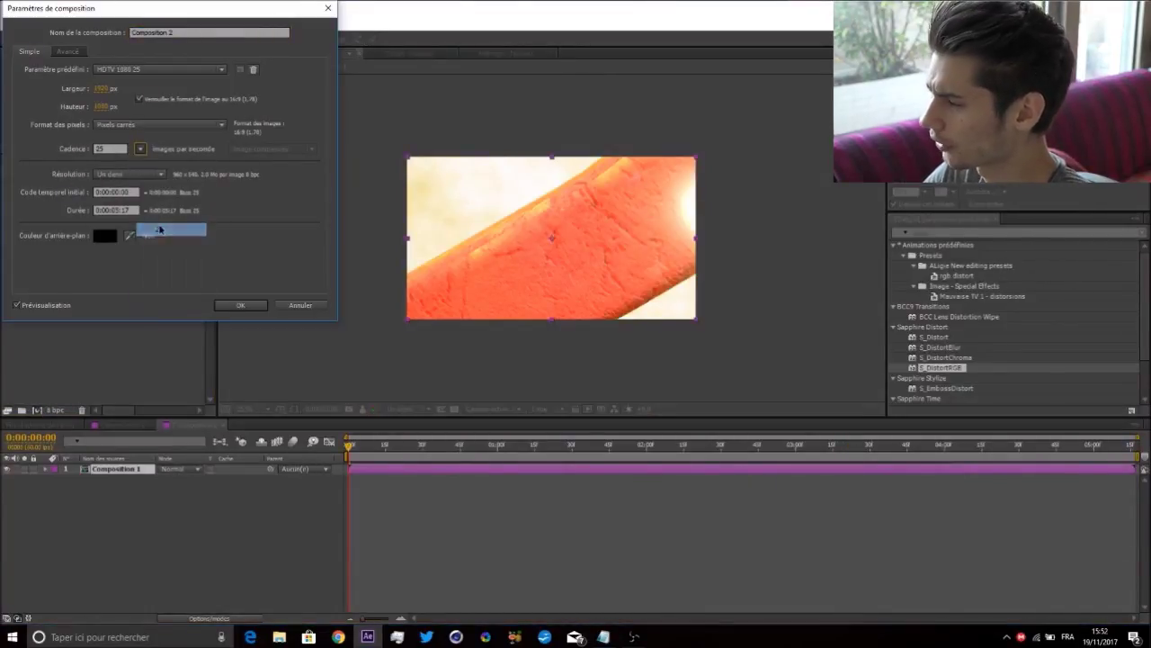
key("Return")
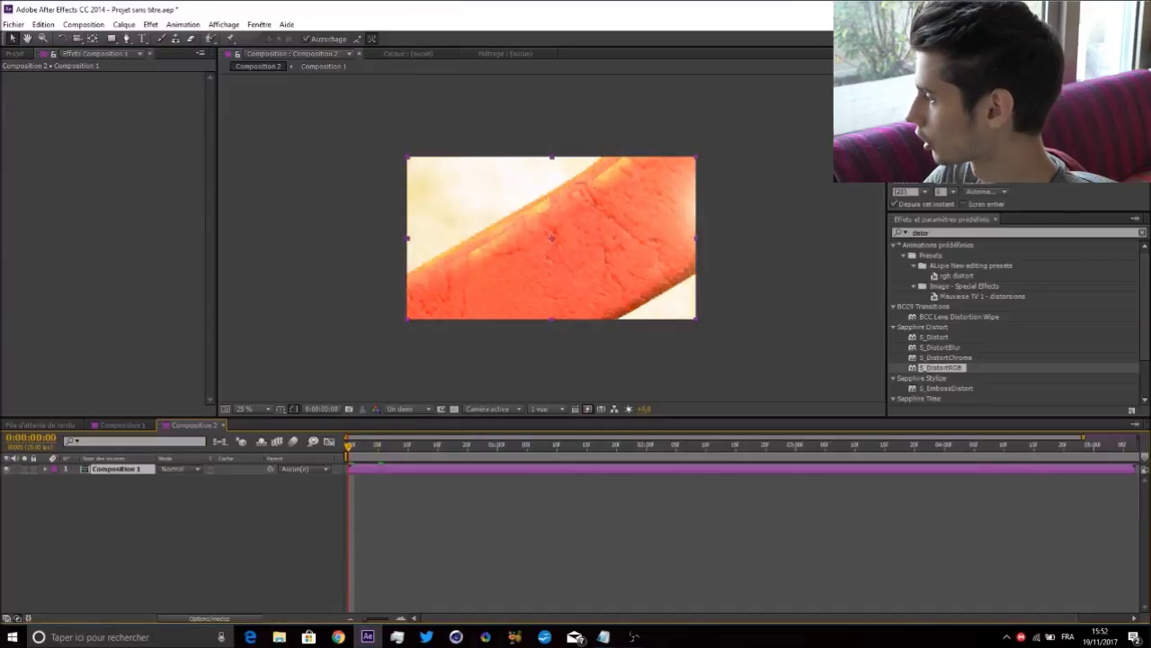
- Apply the twixtor parfait preset to the Composition 1 layer one frame before 0:00:00:00
key("Page_Up")
left_click(926, 234)
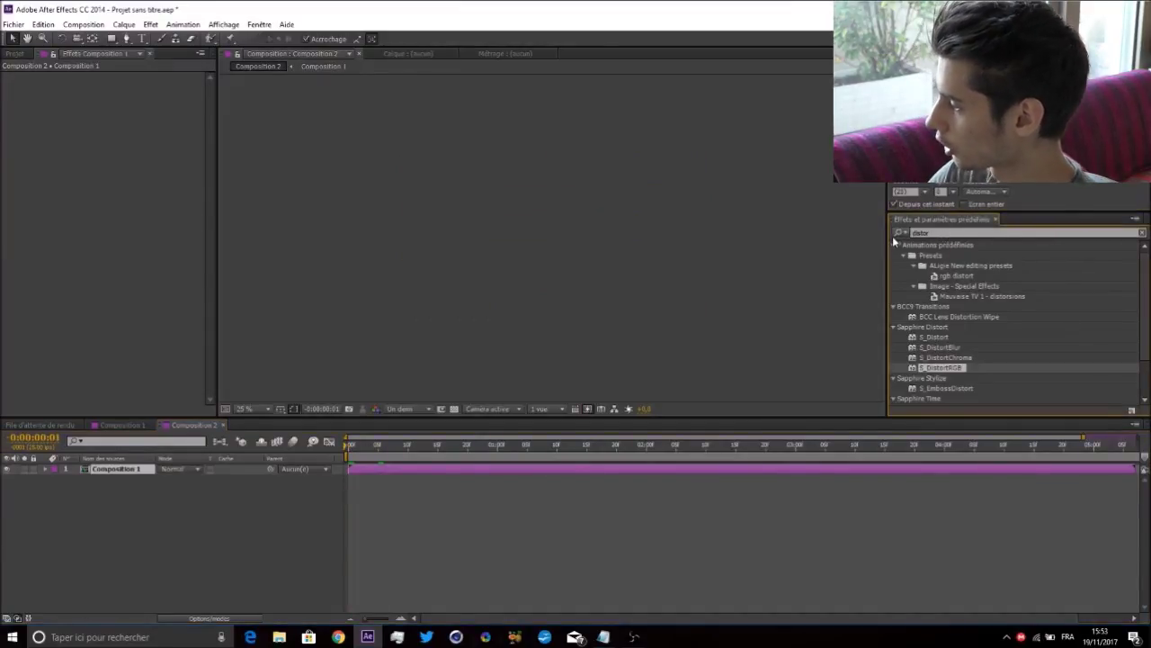
double_click(917, 232)
type("parfai")
double_click(956, 307)
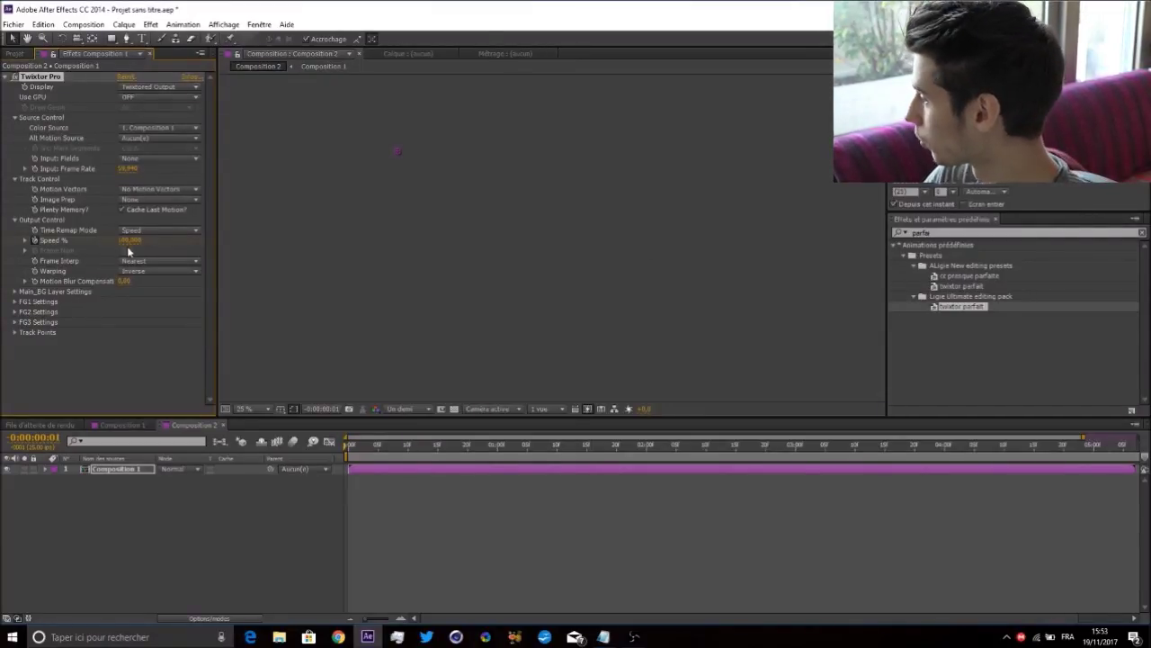
- Keyframe Twixtor Speed % at 350, 50, 400 and 50 at 0:00:00:00, 0:00:01:07, 0:00:02:16 and 0:00:03:24
left_click(909, 157)
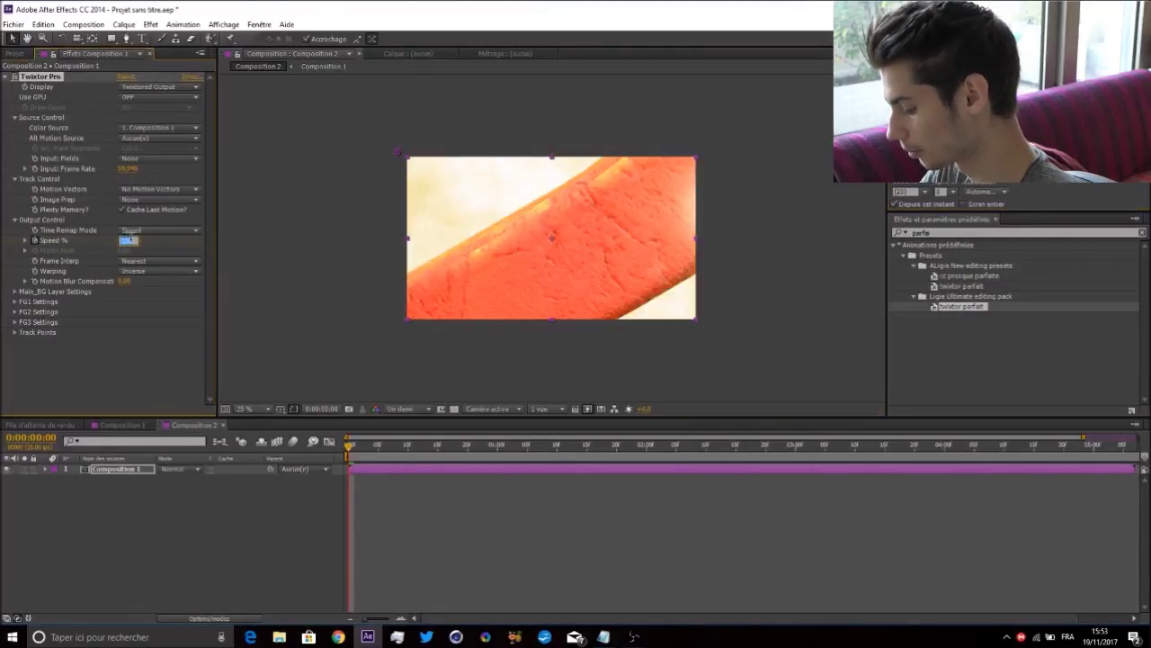
left_click(492, 445)
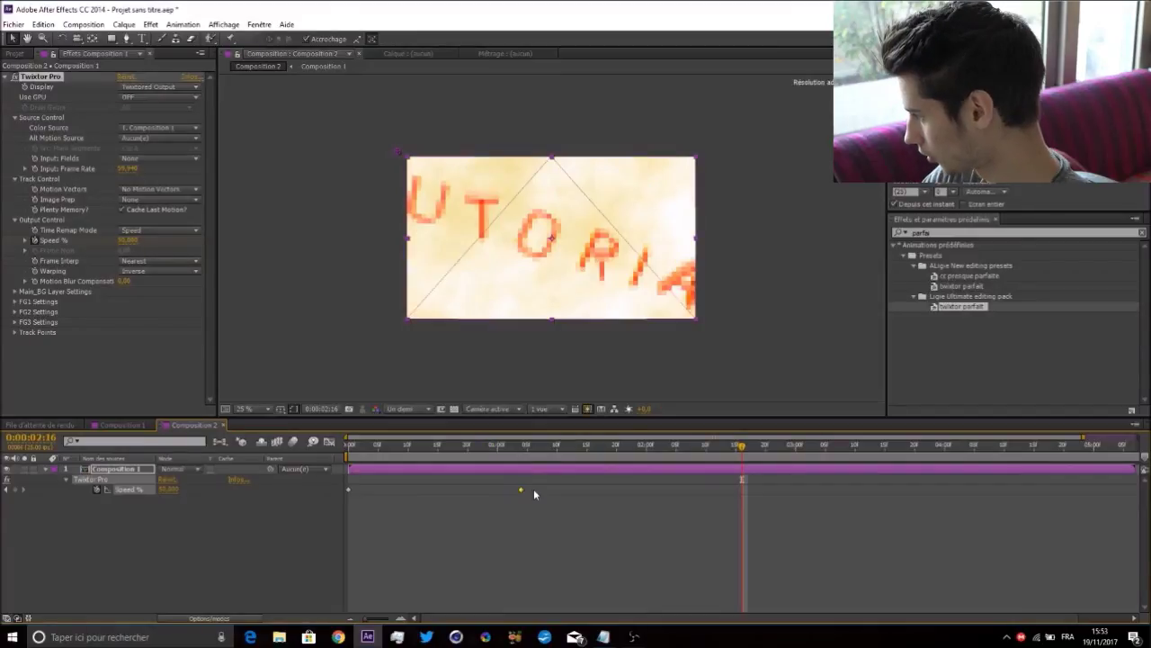
left_click(128, 240)
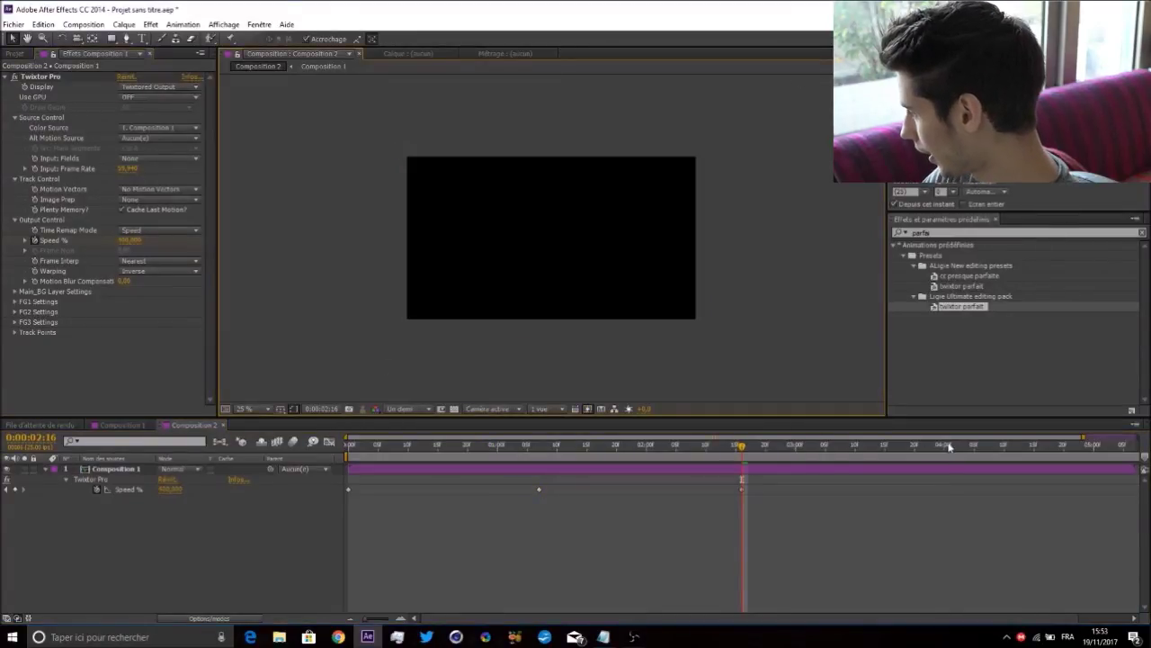
left_click(955, 446)
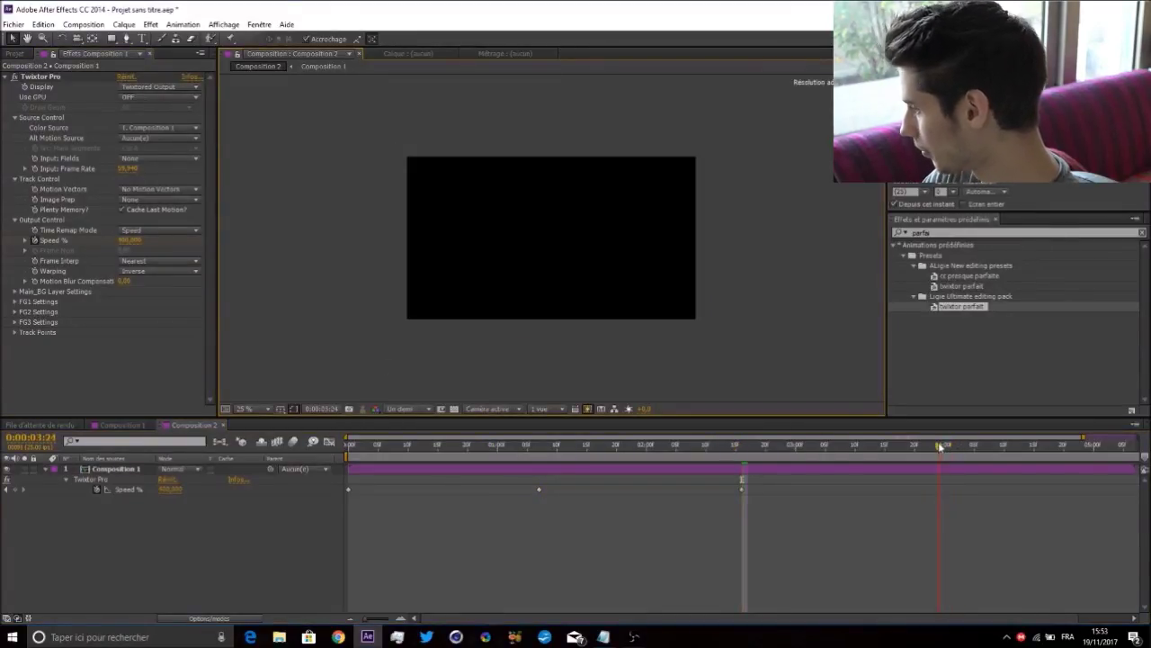
left_click(128, 241)
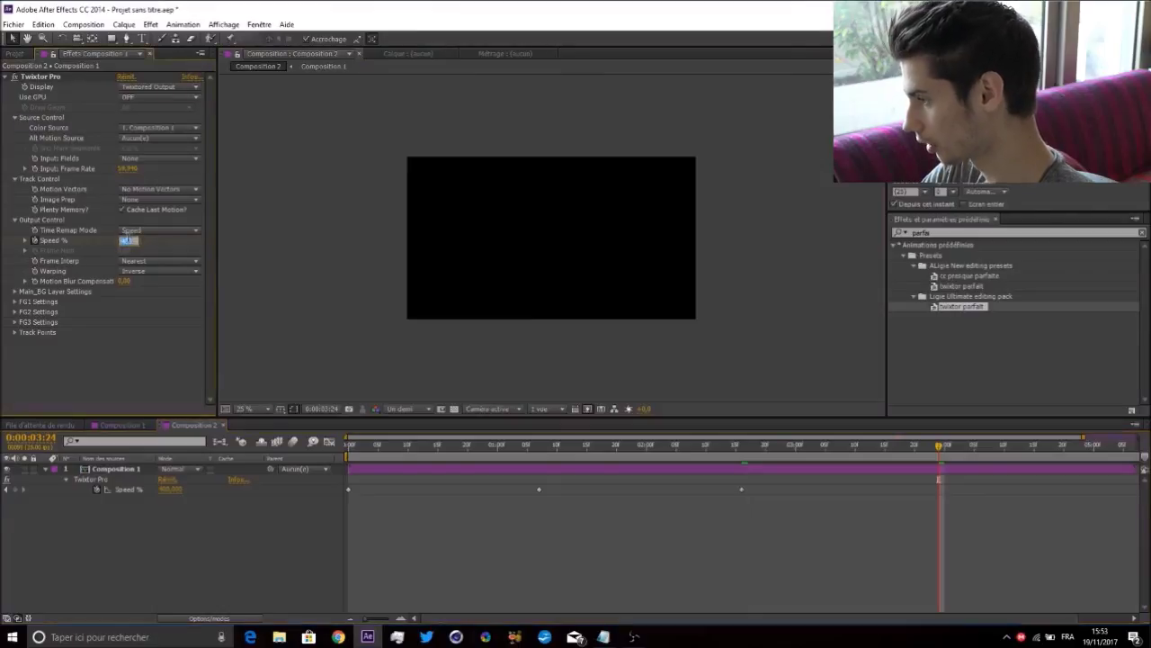
type("50")
left_click(283, 266)
- Ease all Speed % keyframes, then shape the speed curve with long flat troughs and a steep drop from the first keyframe
left_click_drag(979, 501, 1137, 594)
left_click(329, 442)
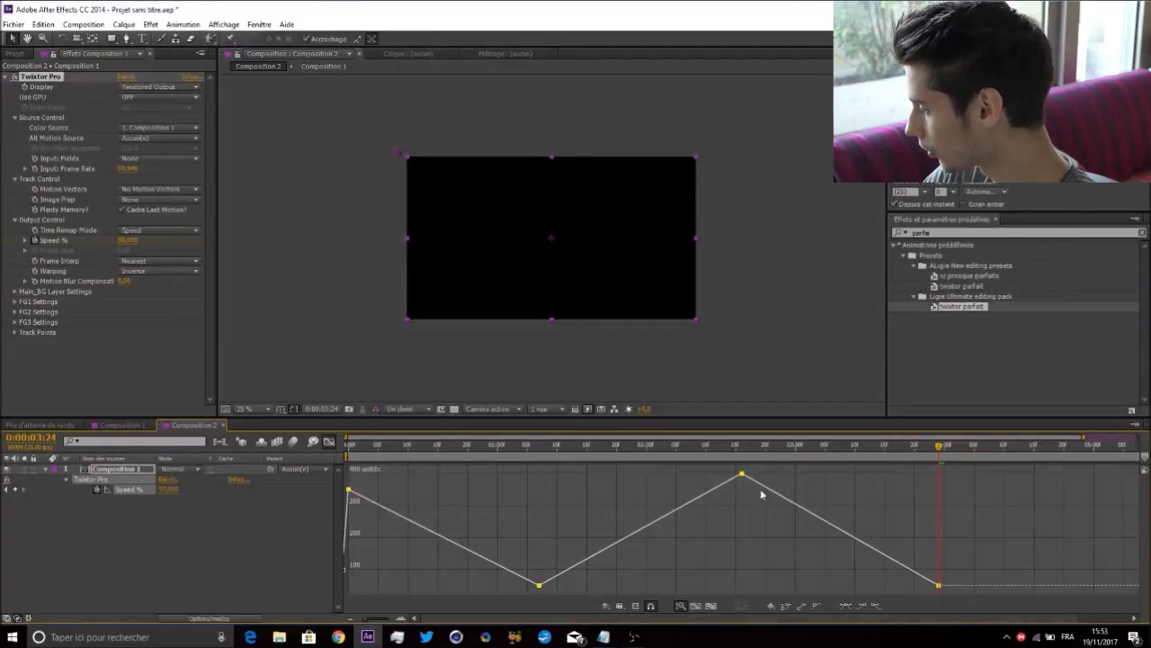
left_click(861, 606)
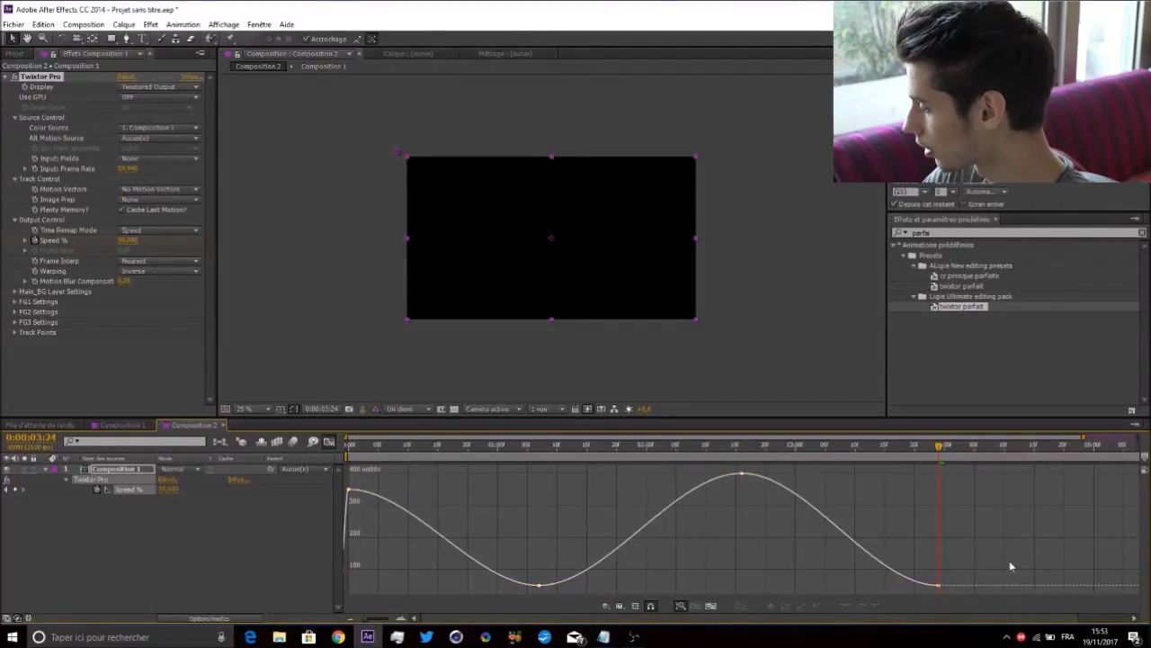
left_click_drag(1009, 556, 267, 580)
left_click_drag(607, 586, 727, 590)
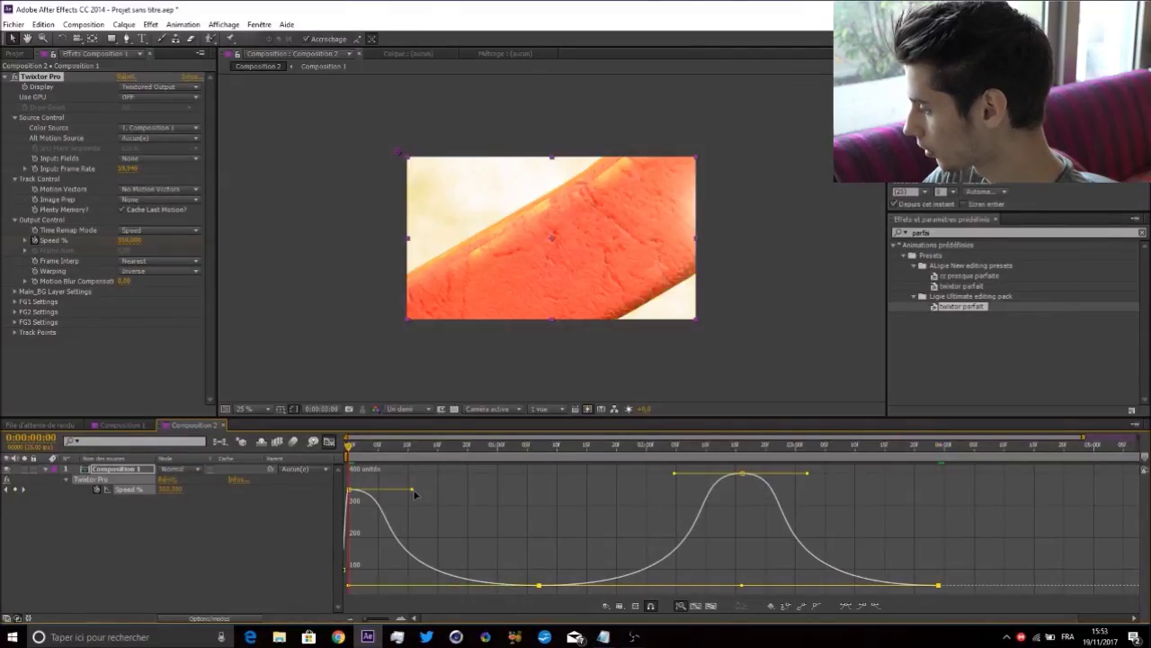
left_click_drag(412, 491, 338, 532)
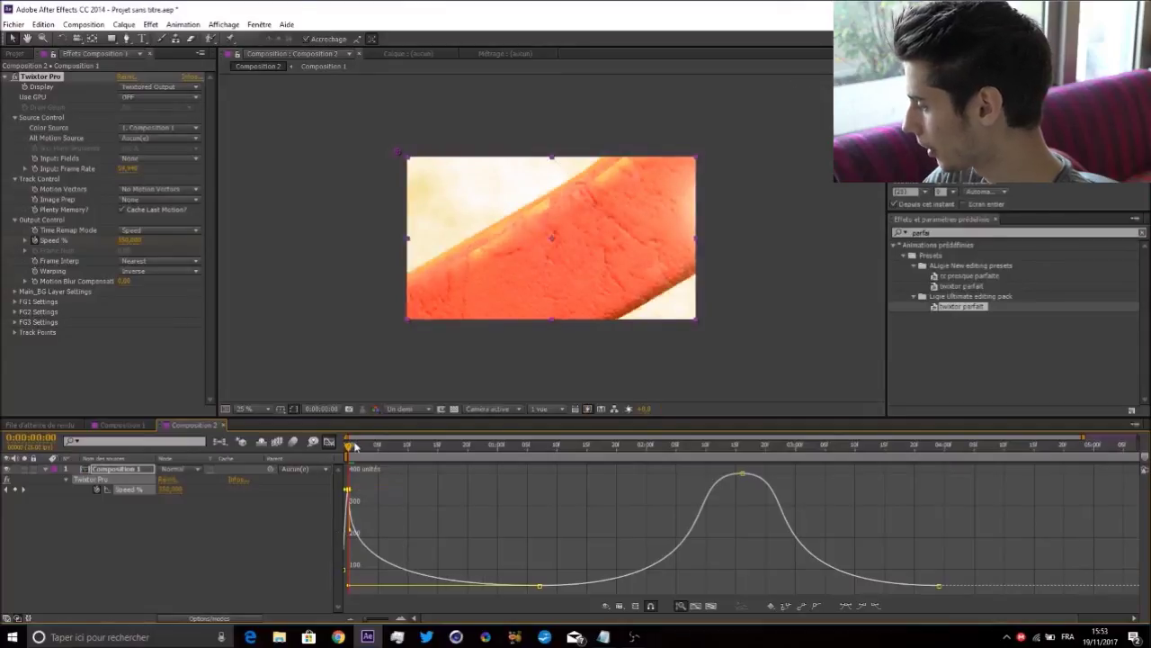
left_click_drag(355, 447, 539, 446)
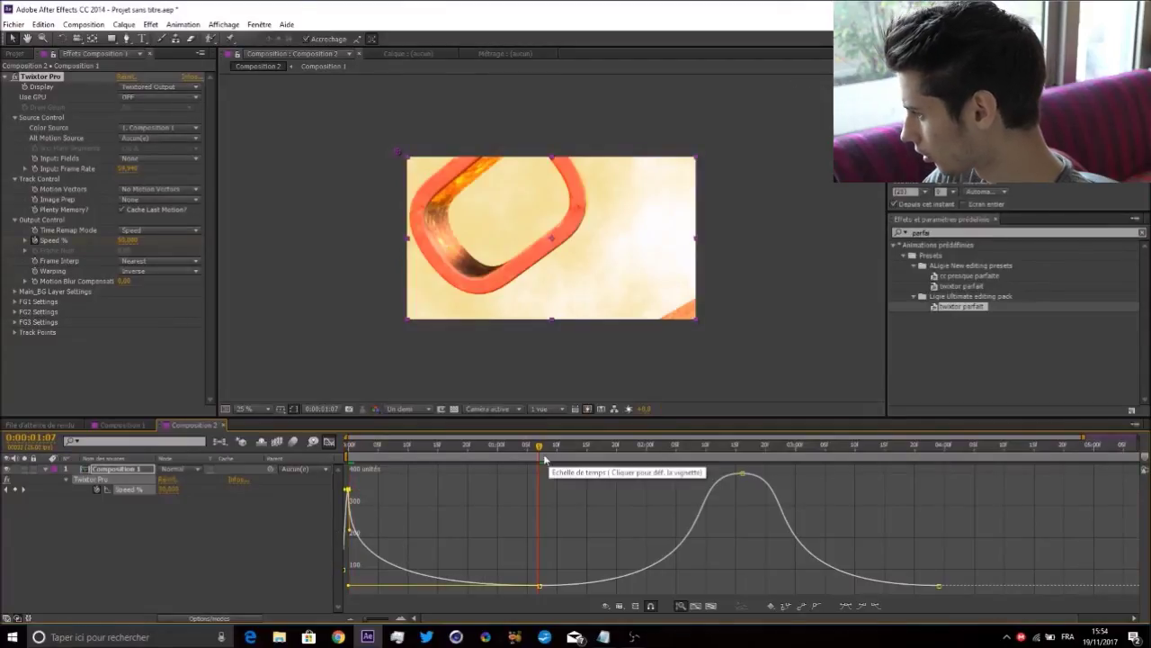
- Raise the first Speed % keyframe to about 550 and sharpen the speed peak at 0:00:02:16
left_click(330, 442)
key("Home")
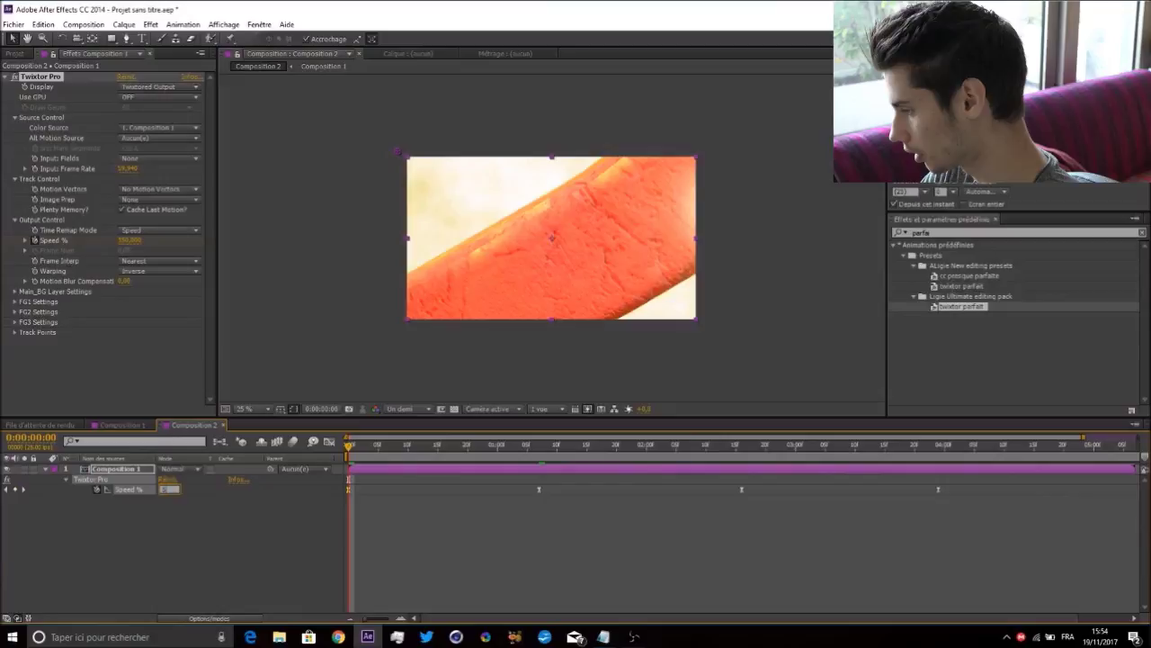
left_click(258, 549)
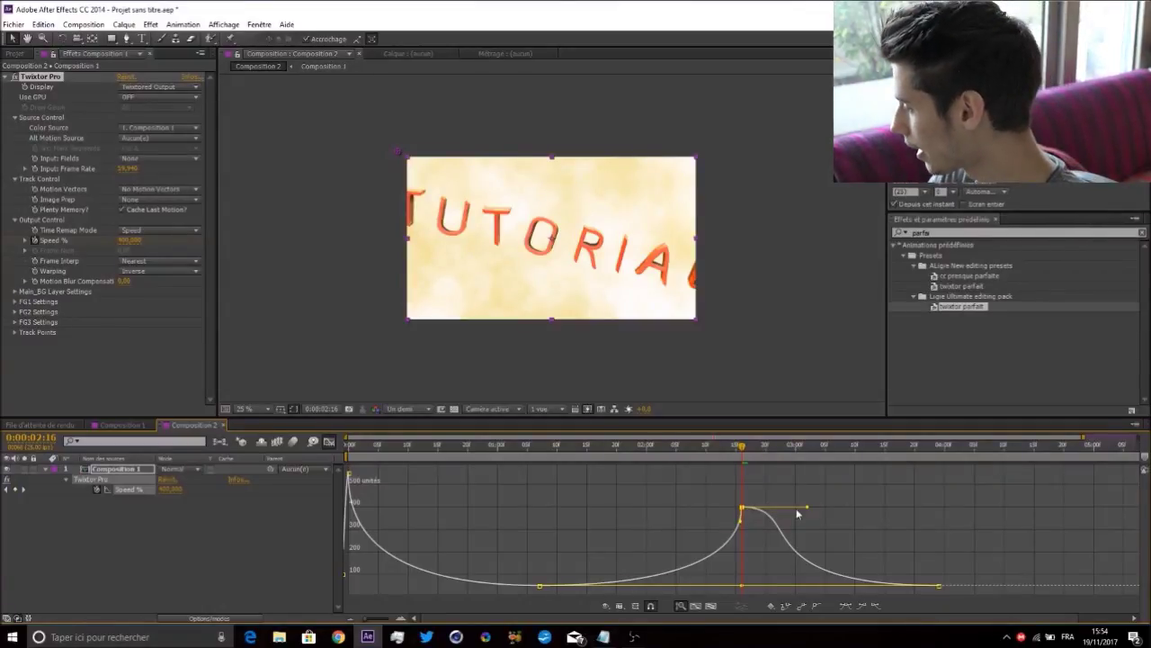
left_click_drag(807, 507, 743, 528)
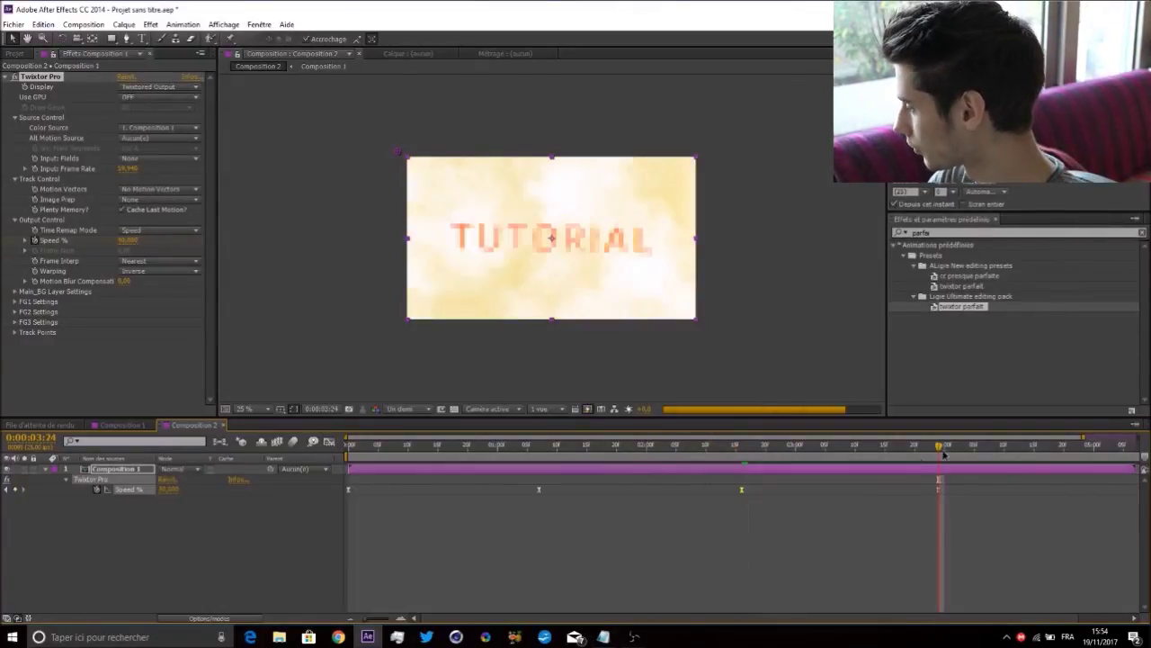
left_click(845, 449)
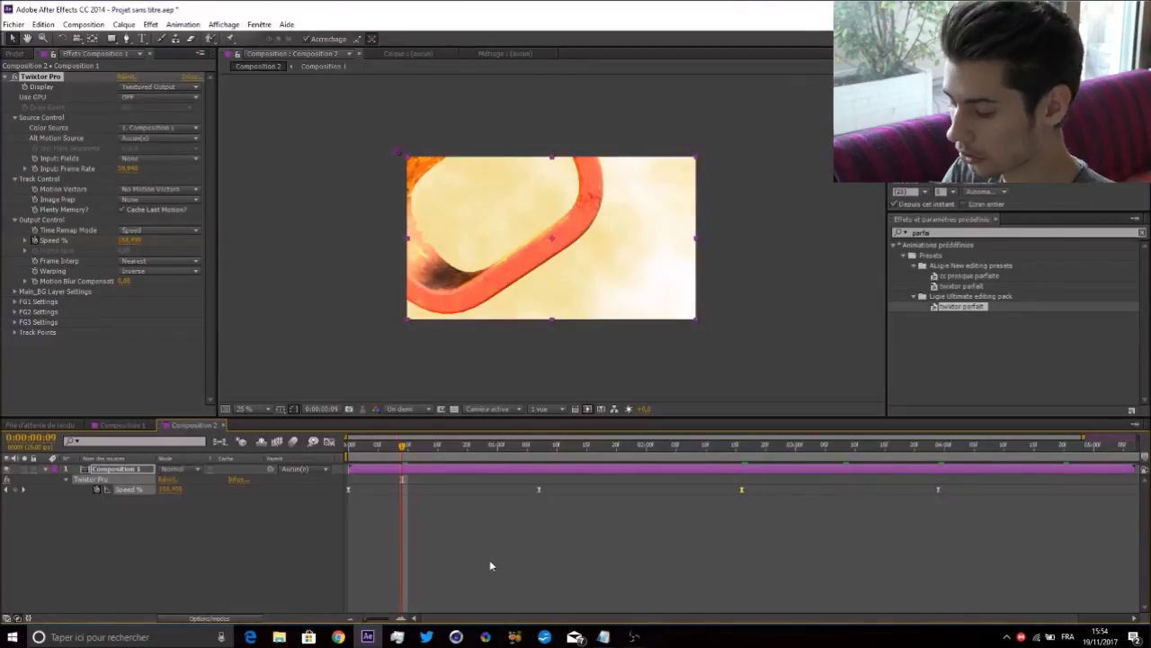
- Create black letterbox bars by applying CC Jaws to the new solid Noir uni 4, and preview Composition 2
key("ctrl+y")
key("Return")
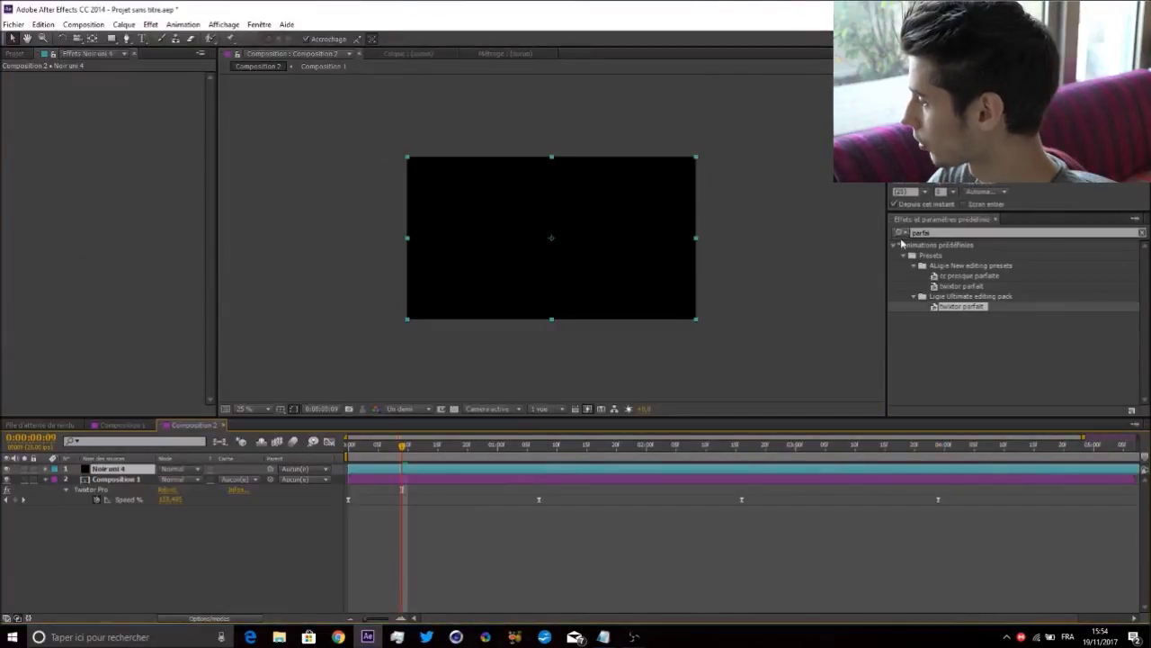
type("cc jaws")
double_click(932, 256)
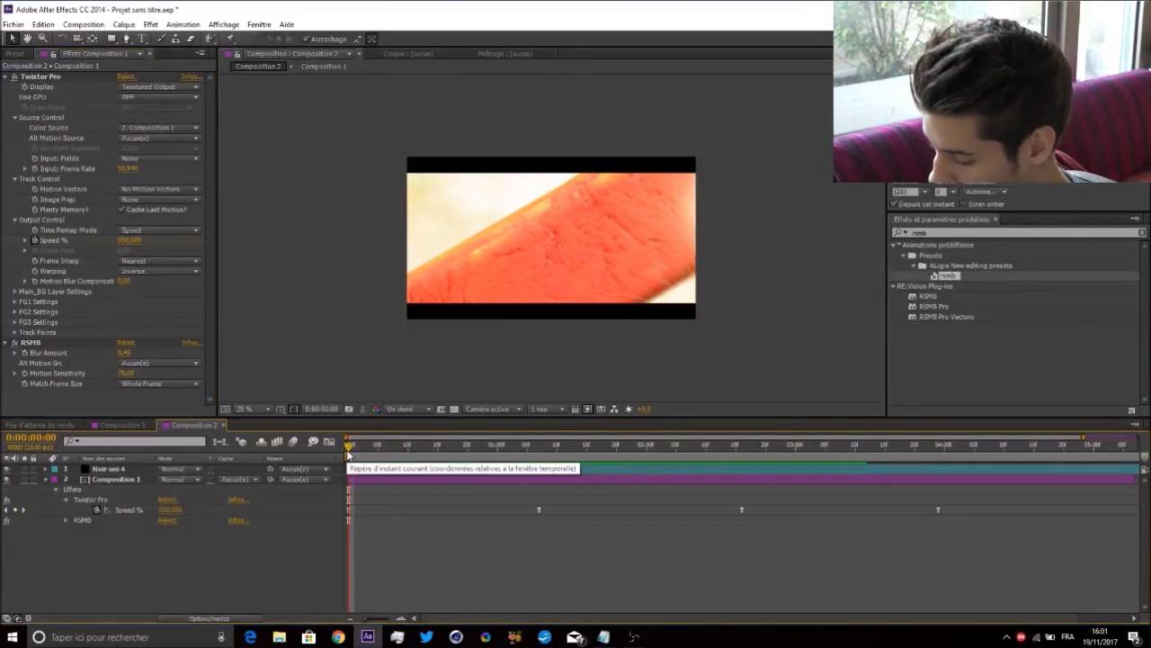
key("space")
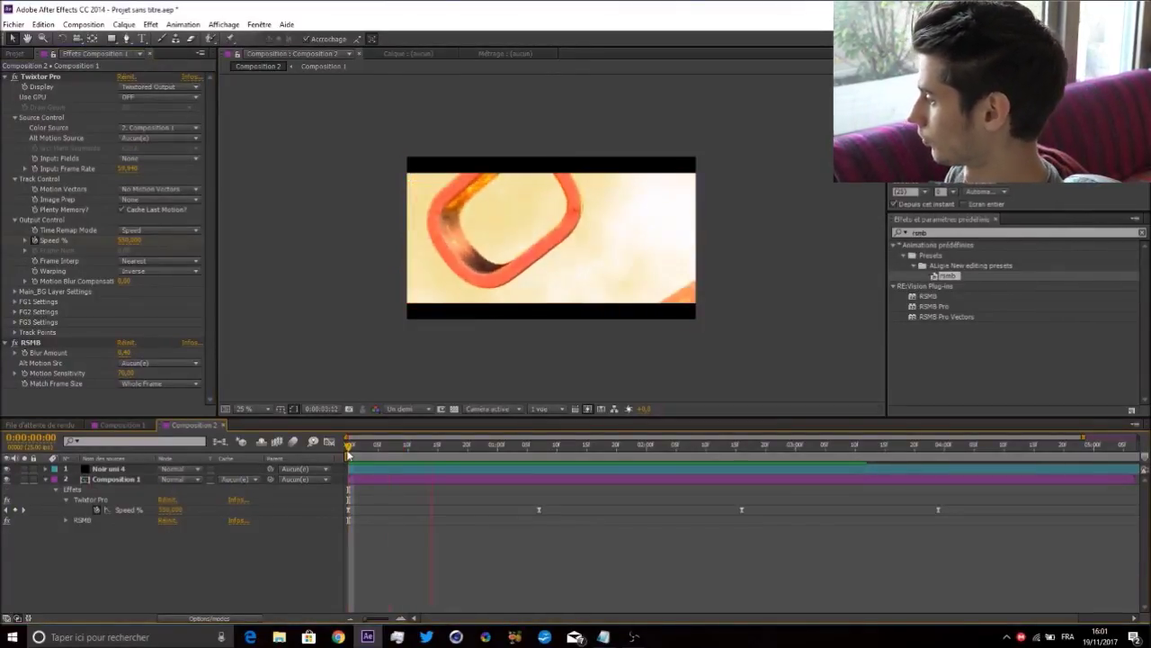